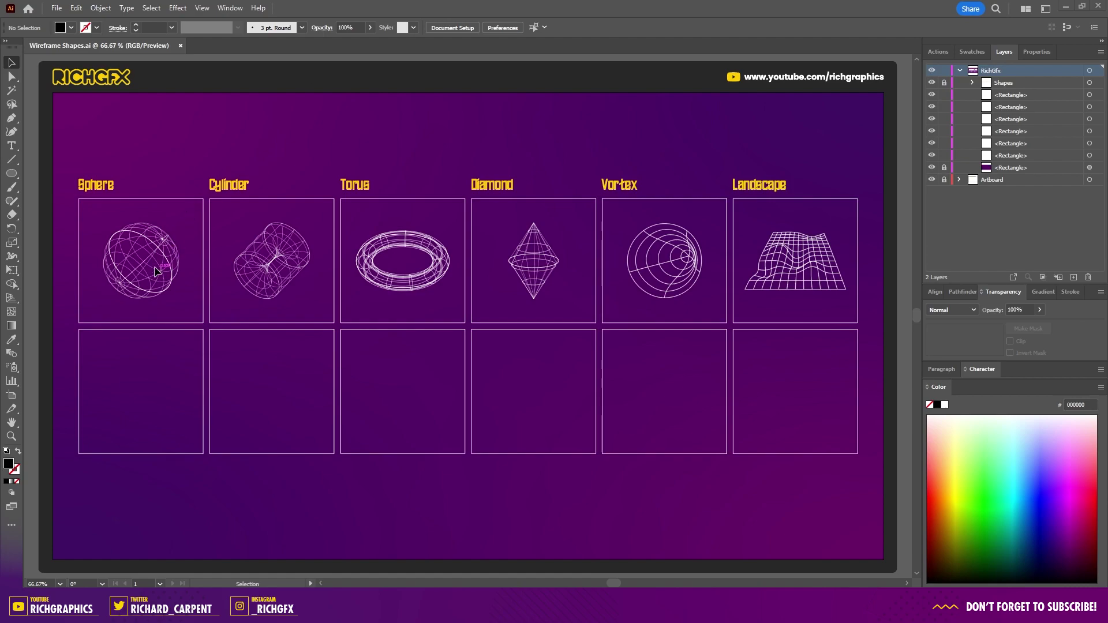
Step: Draw a circle in the lower Sphere cell with no fill and a white outline
left_click(12, 173)
left_click_drag(140, 391, 182, 424)
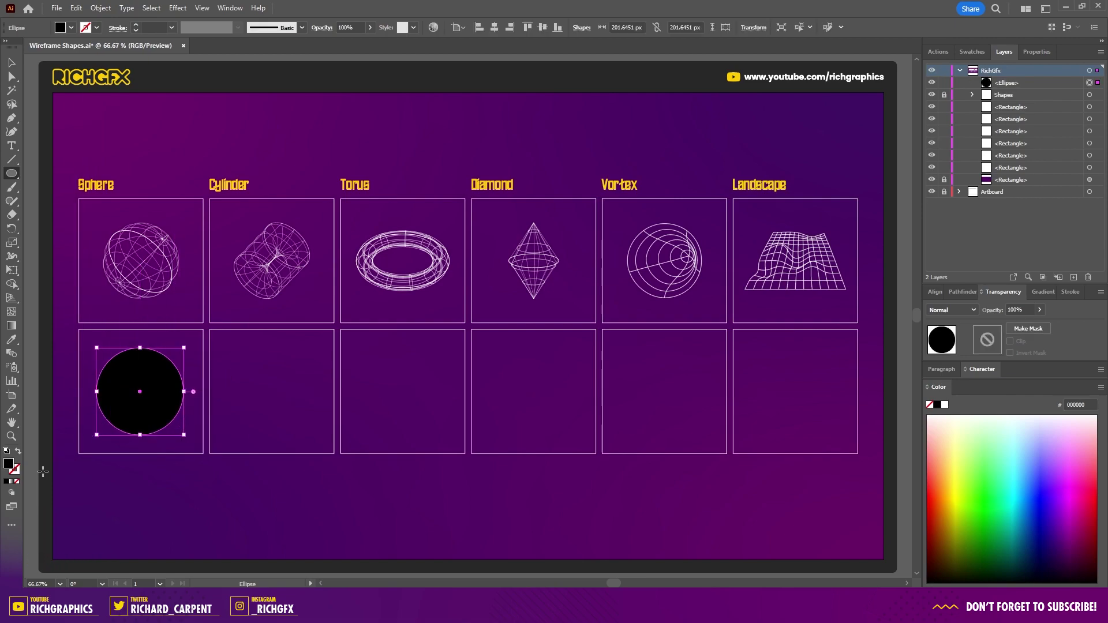
left_click(18, 452)
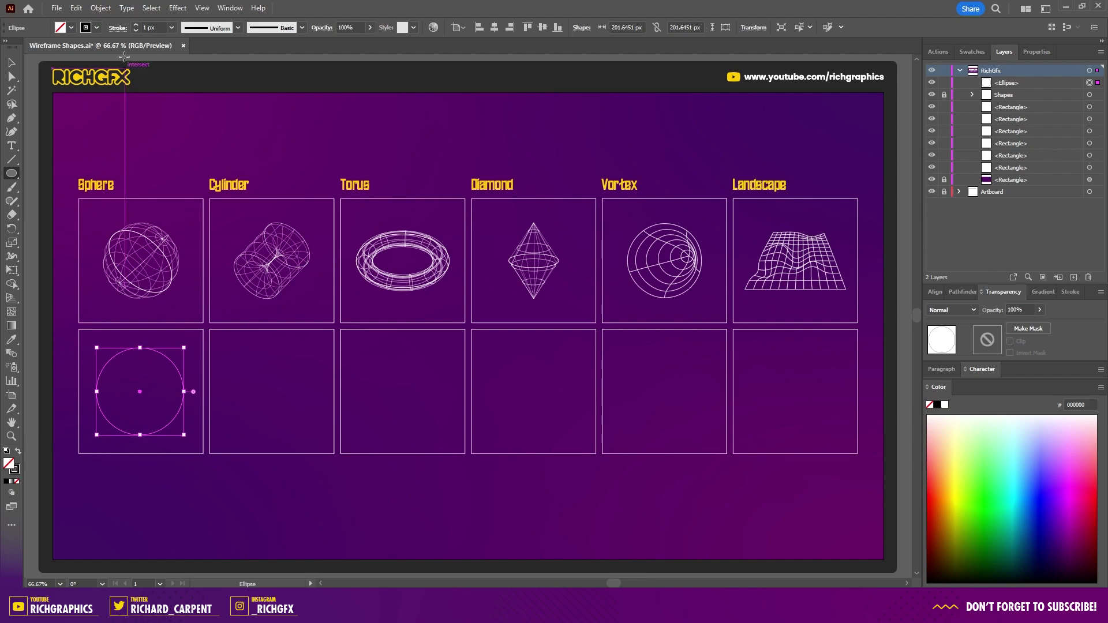
left_click(96, 27)
left_click(24, 56)
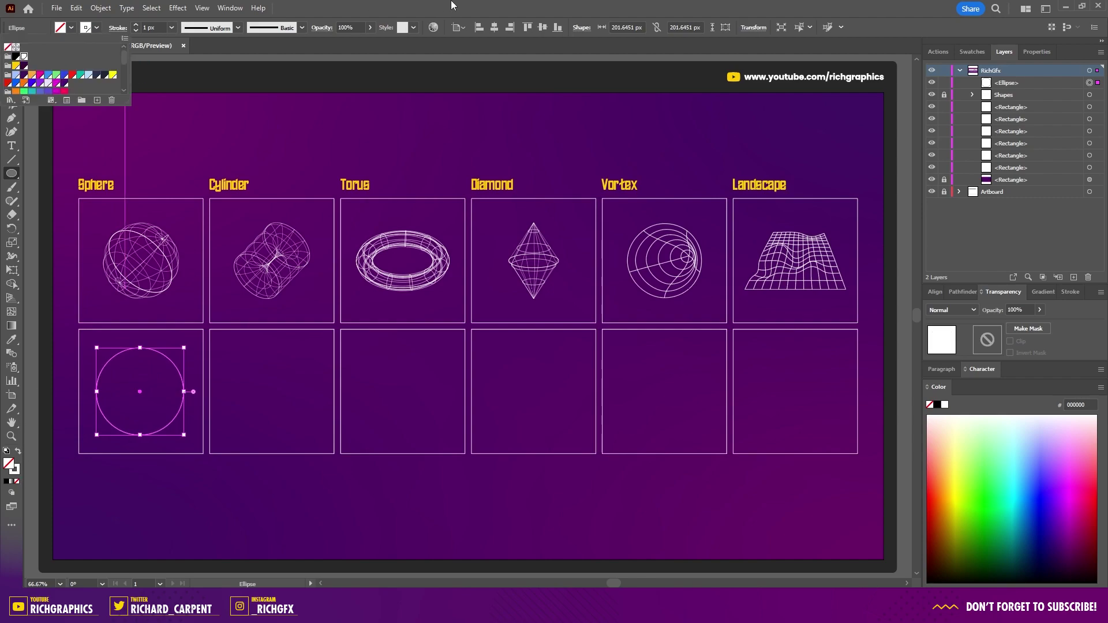
Step: Delete the circle's left anchor to leave a half-circle arc ready for 3D
key("a")
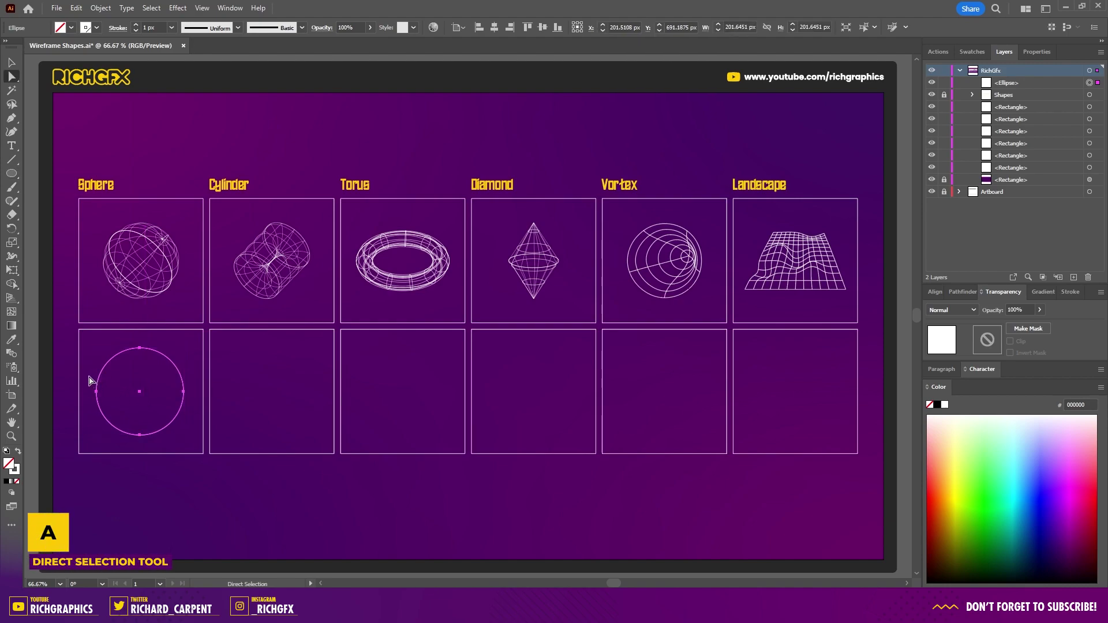
left_click_drag(114, 407, 115, 406)
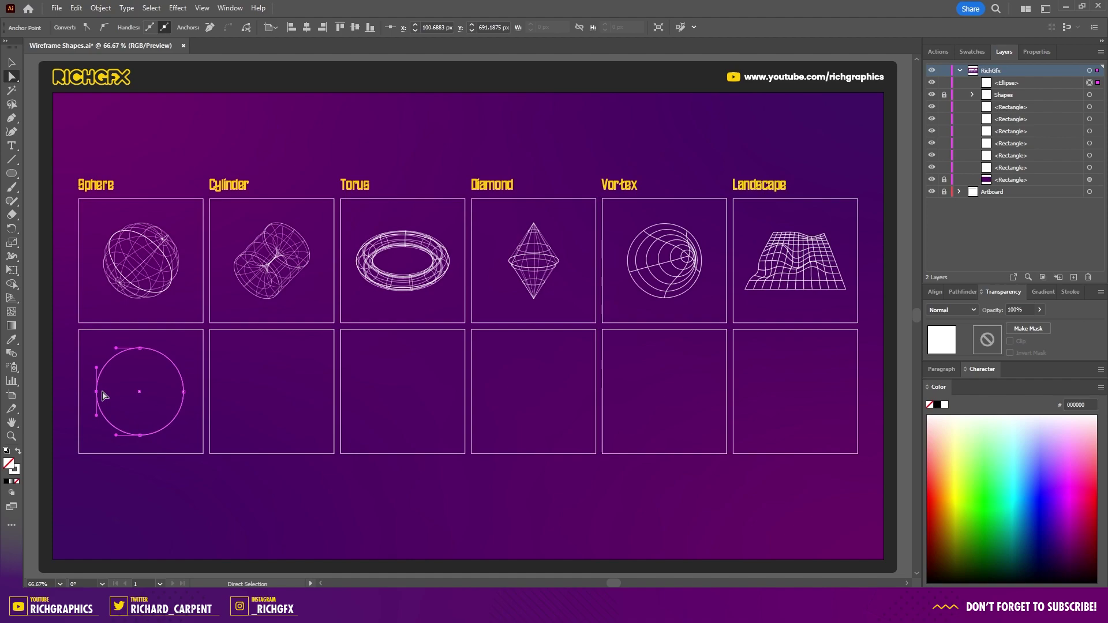
key("Delete")
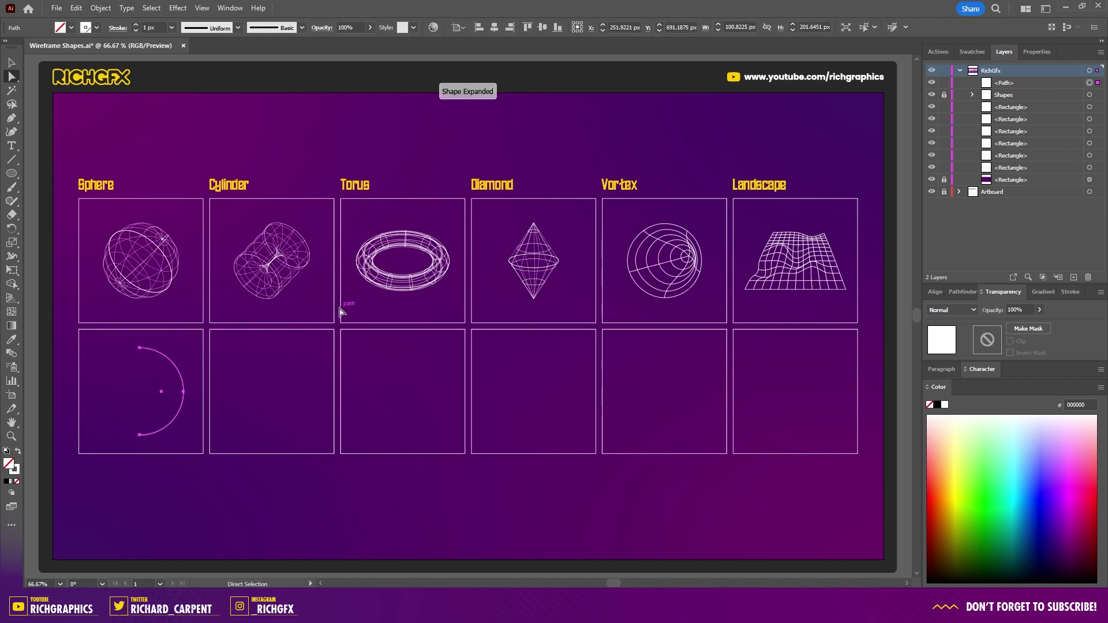
left_click(188, 9)
Step: Revolve the half-arc into a 3D sphere rendered as a wireframe
mouse_move(248, 77)
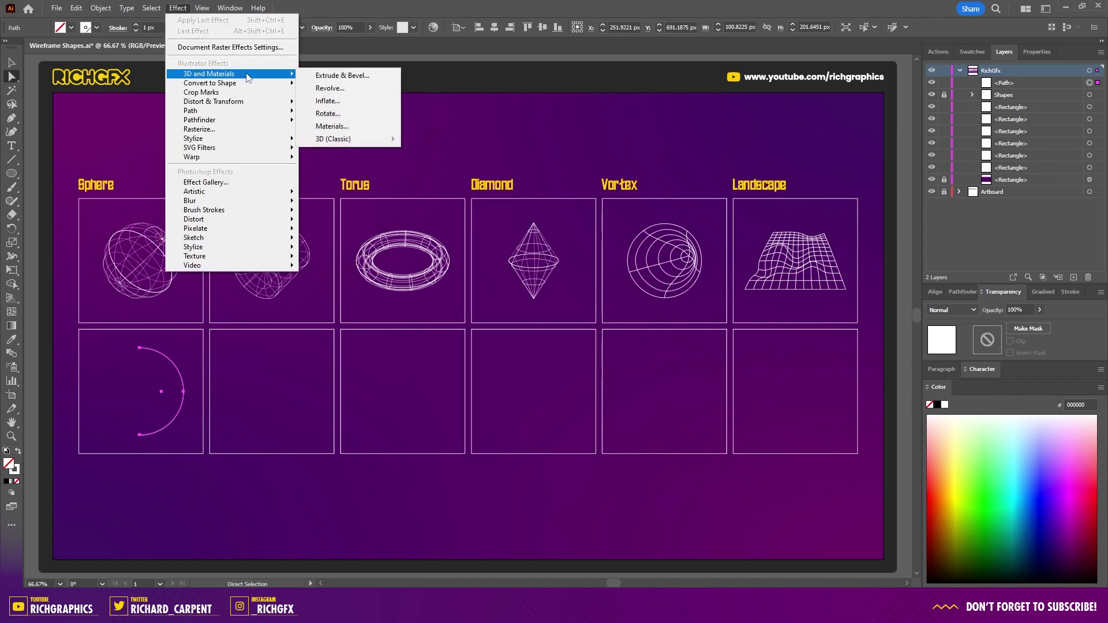
left_click(360, 89)
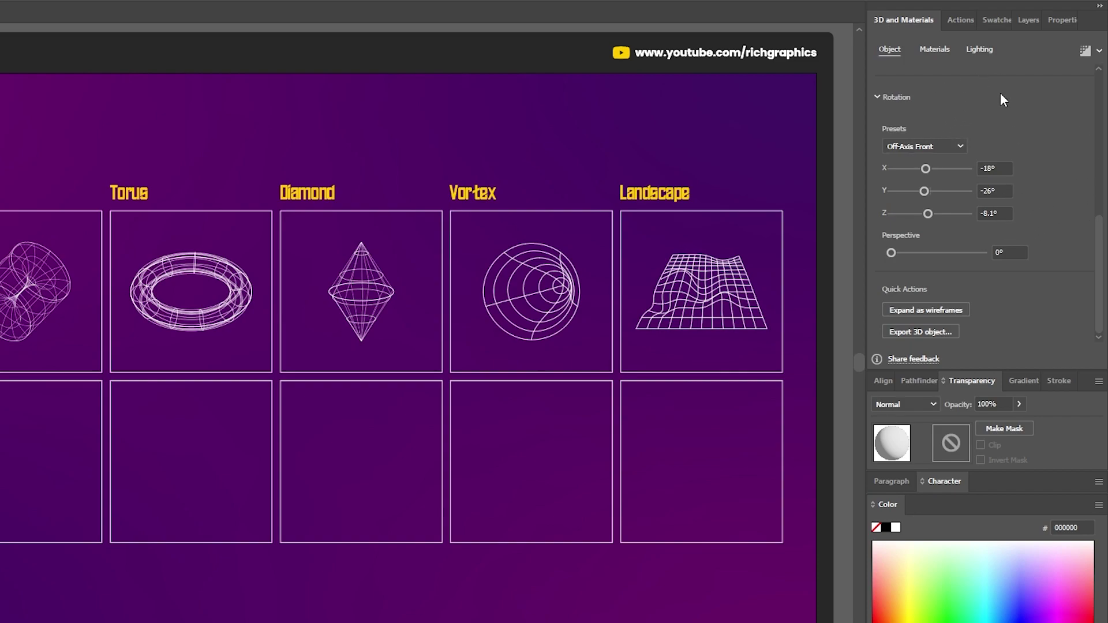
left_click(1101, 52)
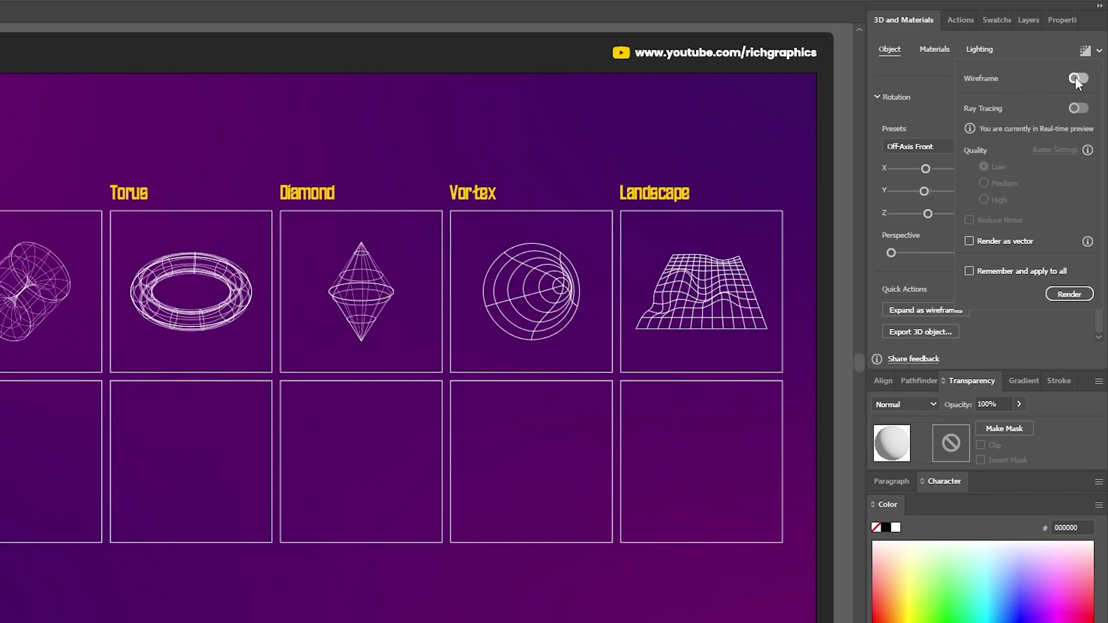
left_click(1076, 78)
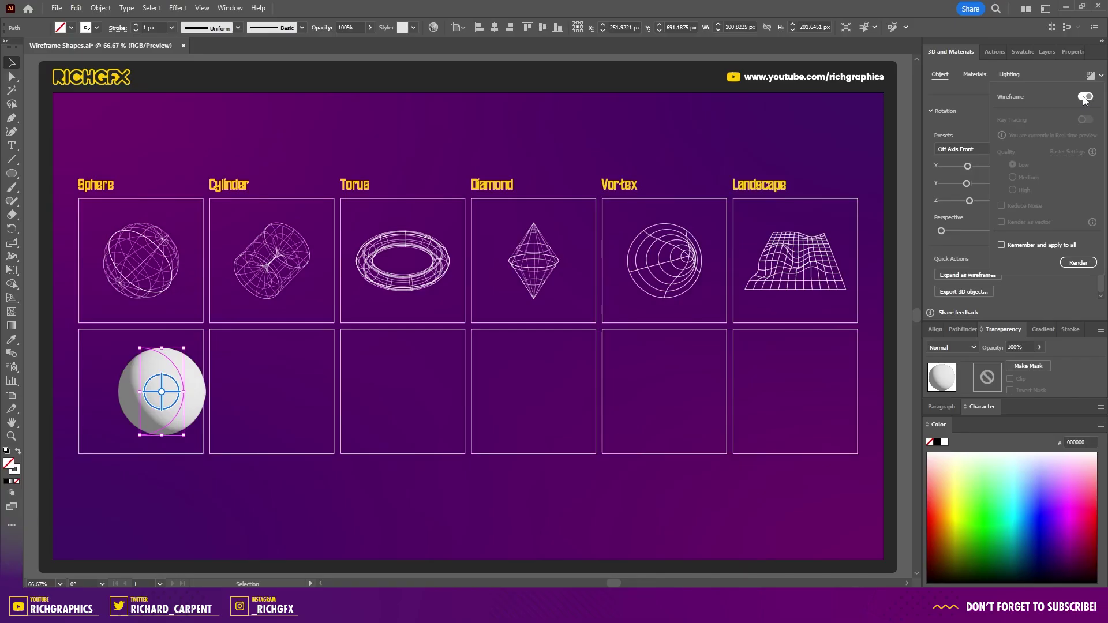
left_click(1073, 264)
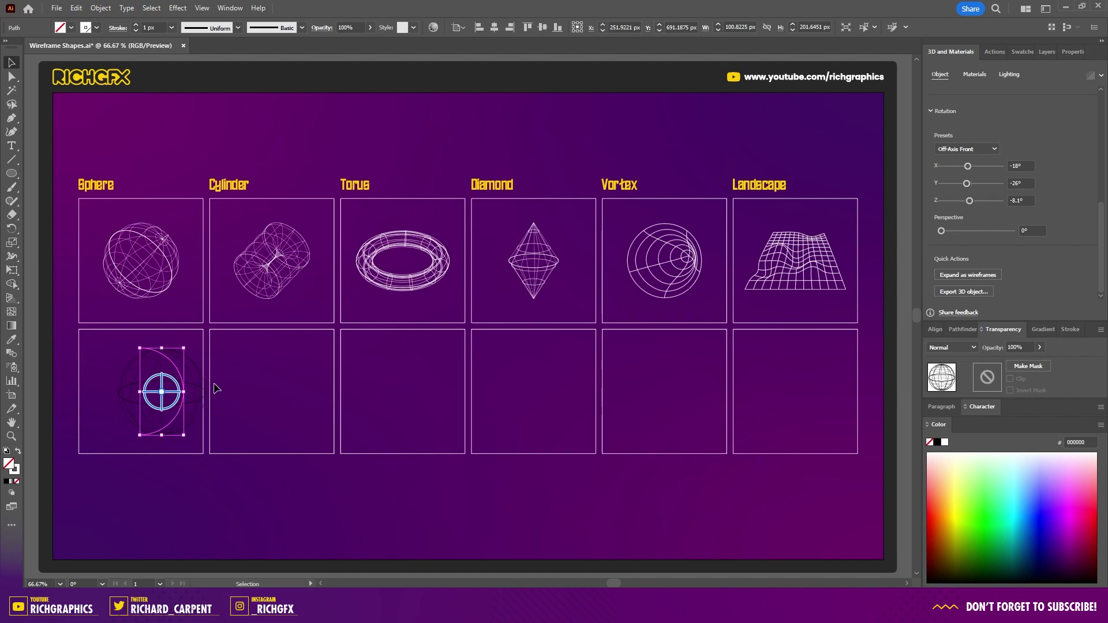
Step: Rotate the sphere to the Isometric Top preset (45°, 35.264°, 30°)
left_click(973, 148)
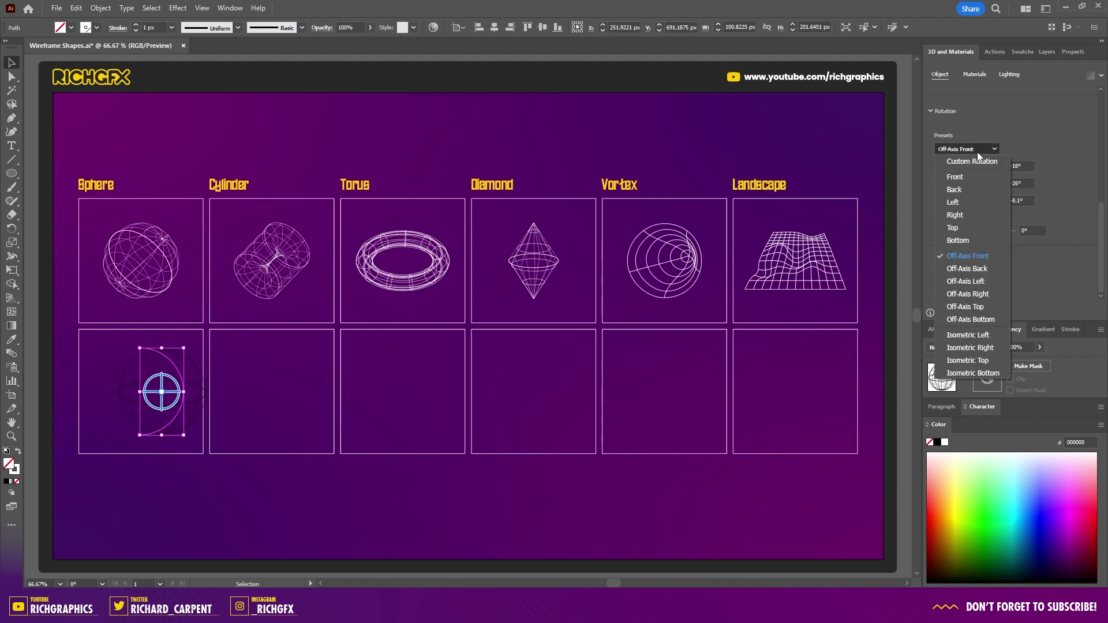
left_click(987, 361)
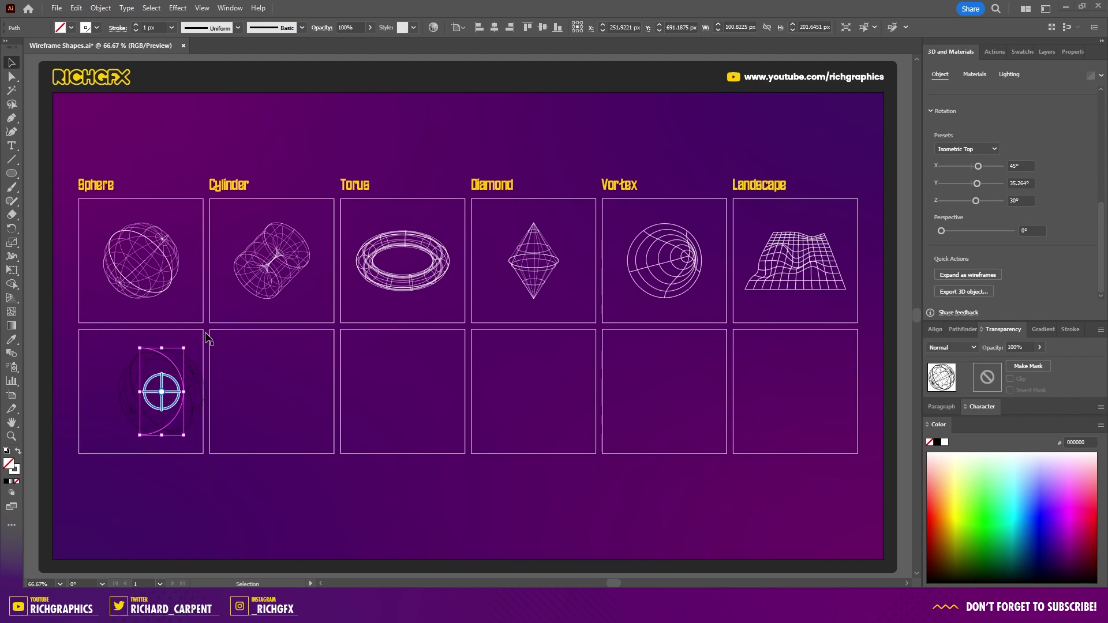
left_click(102, 8)
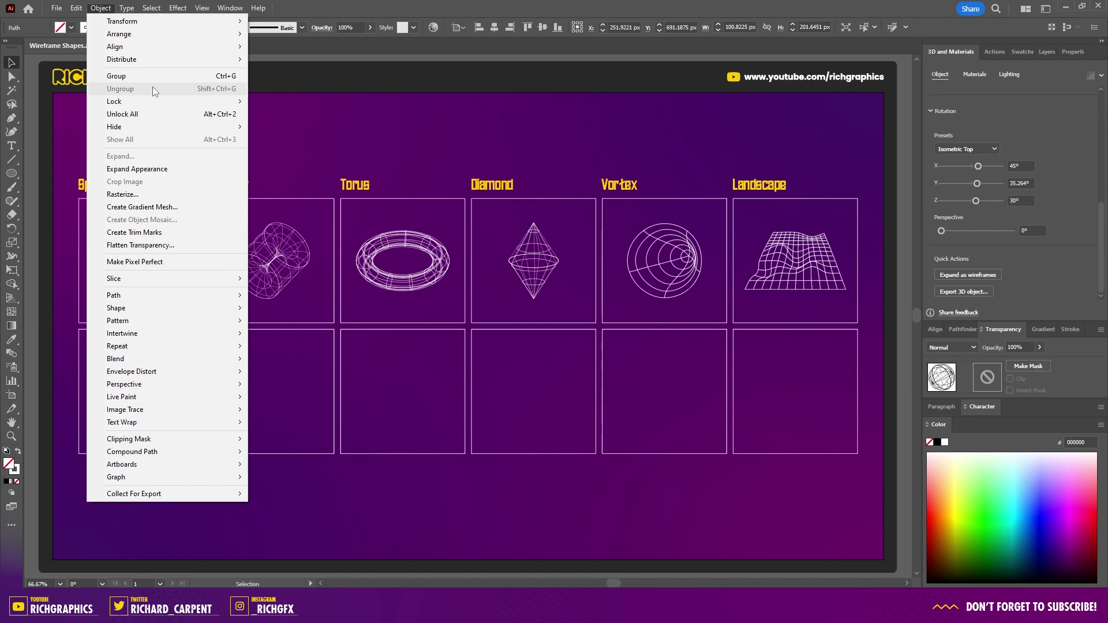
Step: Expand the sphere's appearance and centre it horizontally in its cell frame
left_click(163, 171)
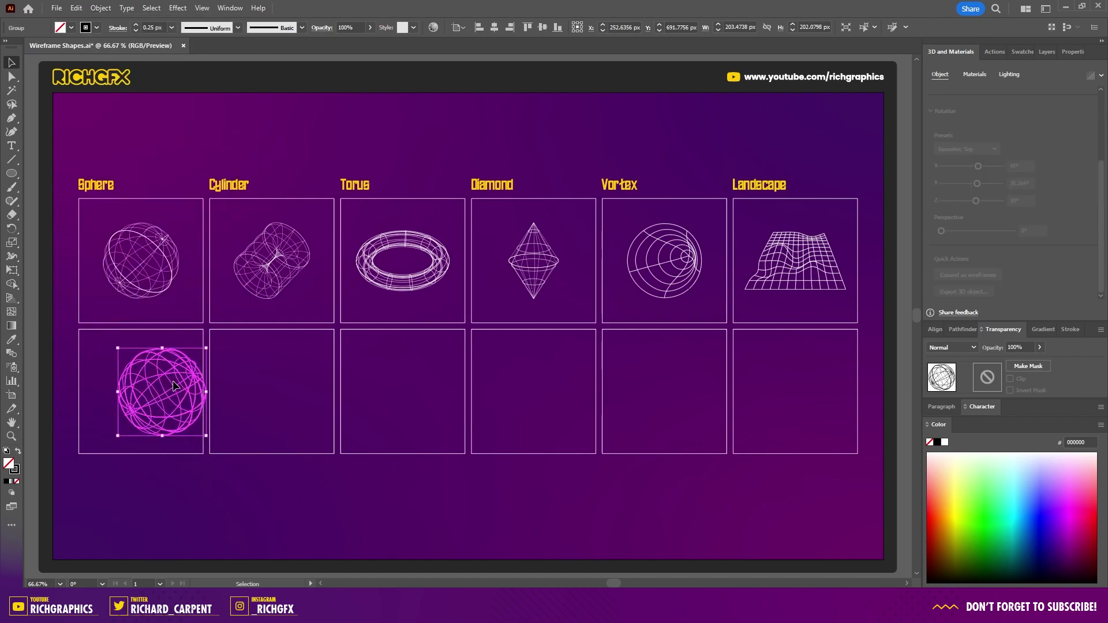
left_click(147, 402, "shift")
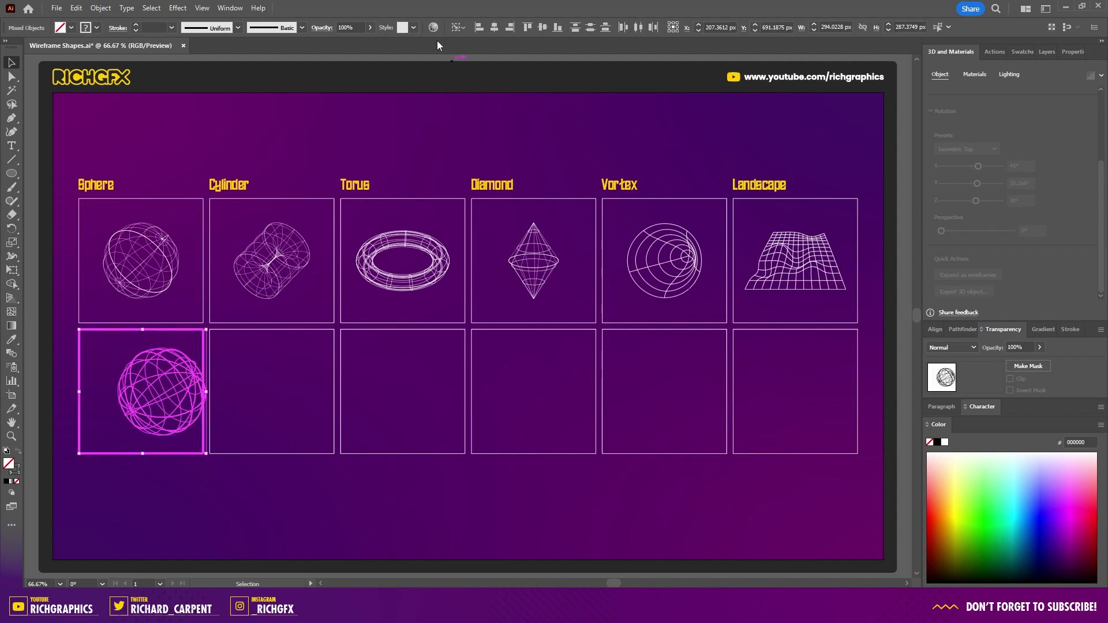
left_click(494, 27)
left_click(148, 535)
Step: Give the expanded sphere wireframe a white 1 px stroke
left_click(156, 410)
left_click(98, 28)
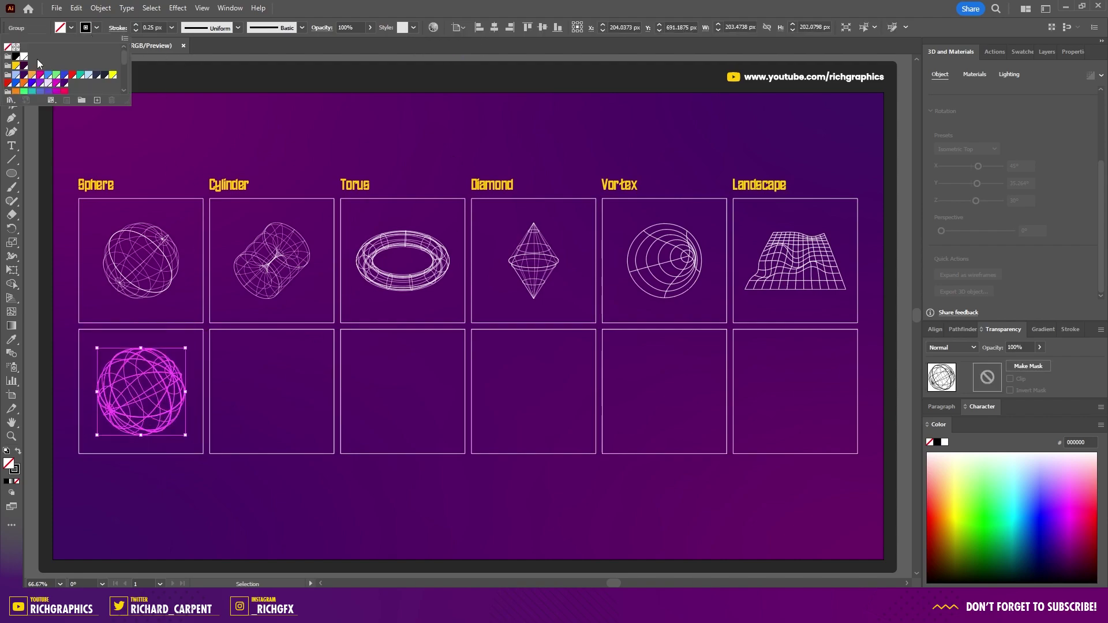
left_click(23, 56)
left_click(238, 486)
left_click(238, 487)
left_click(164, 410)
double_click(150, 29)
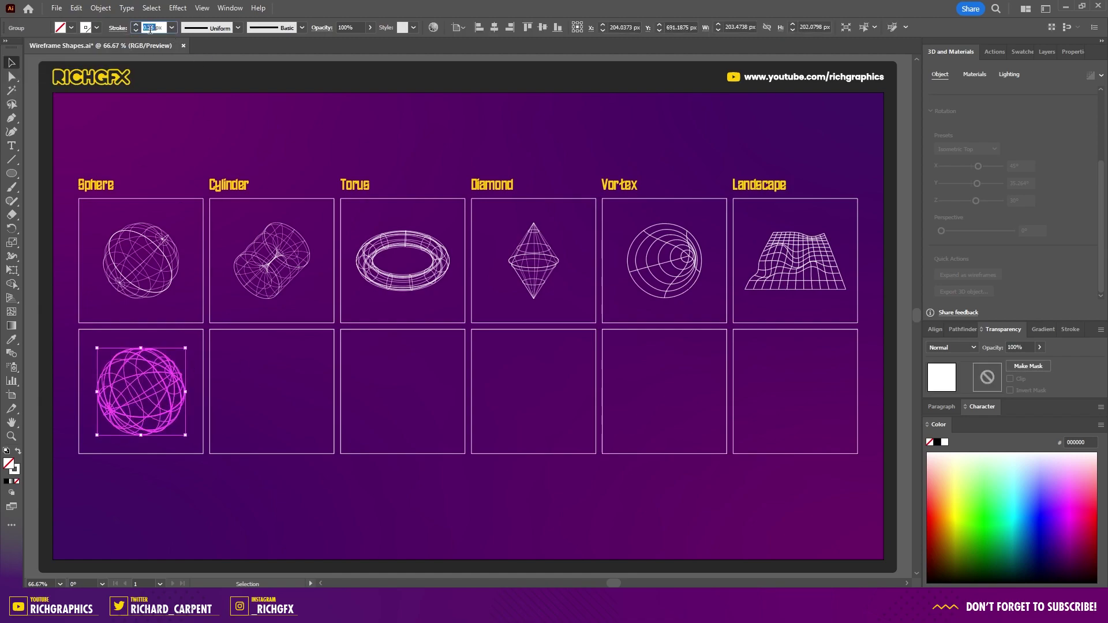
key("Return")
left_click(287, 498)
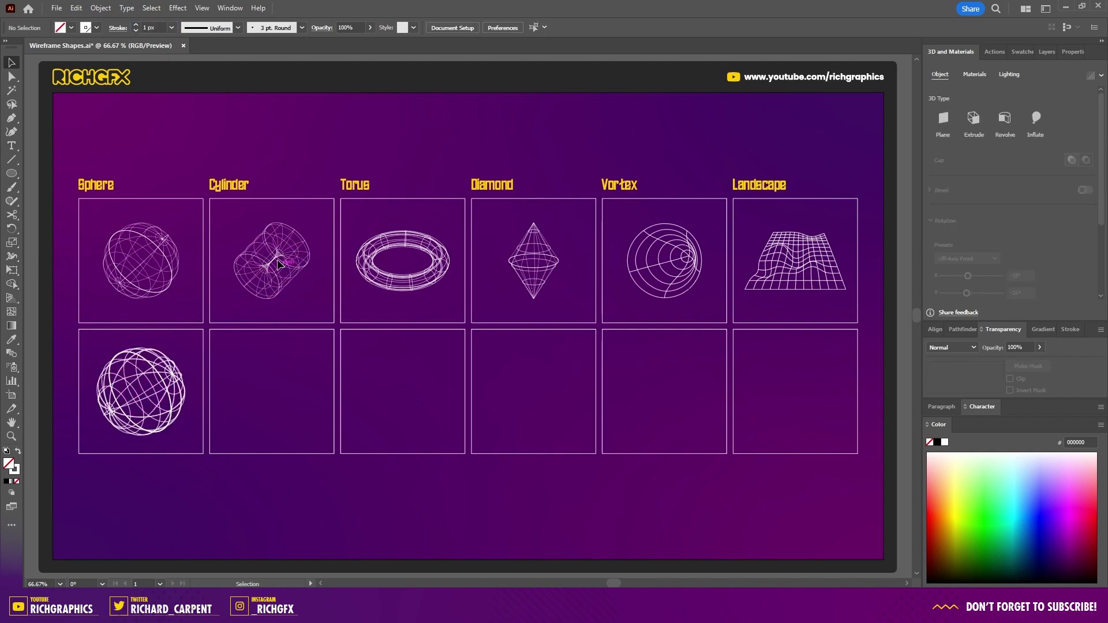
Step: Create a 200 × 200 px circle and move it into the Cylinder cell
key("l")
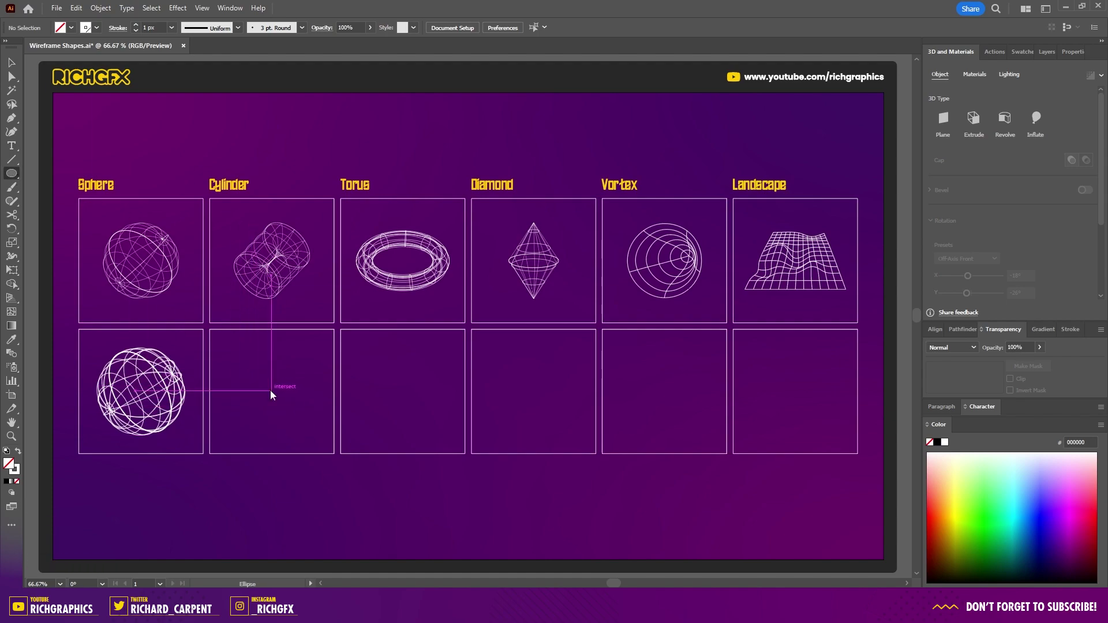
left_click(270, 390)
type("200")
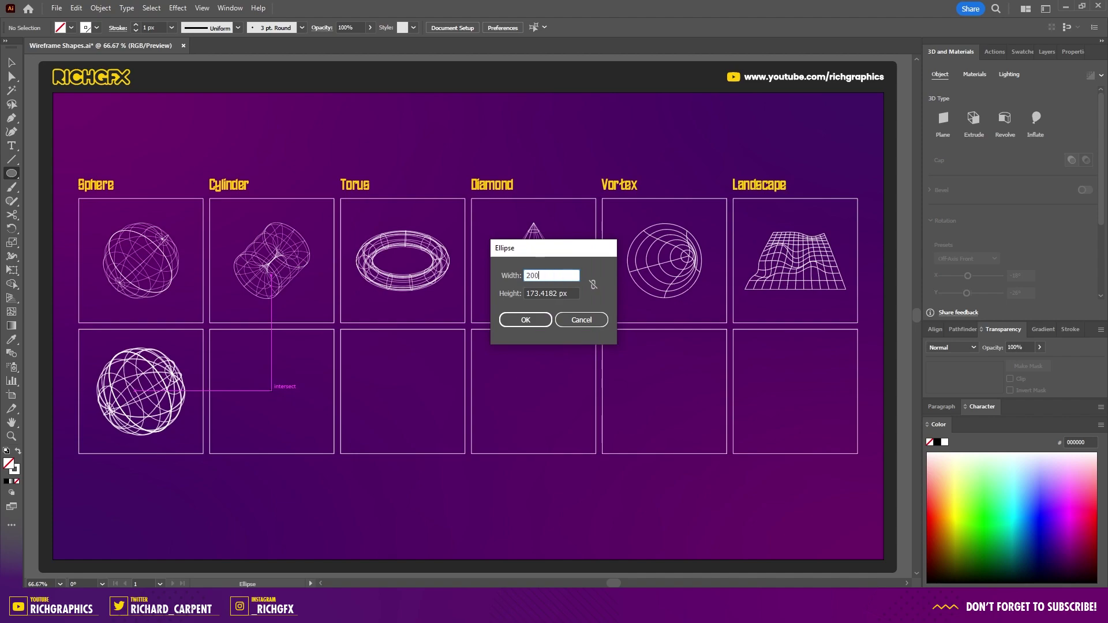
key("Tab")
type("200")
key("Return")
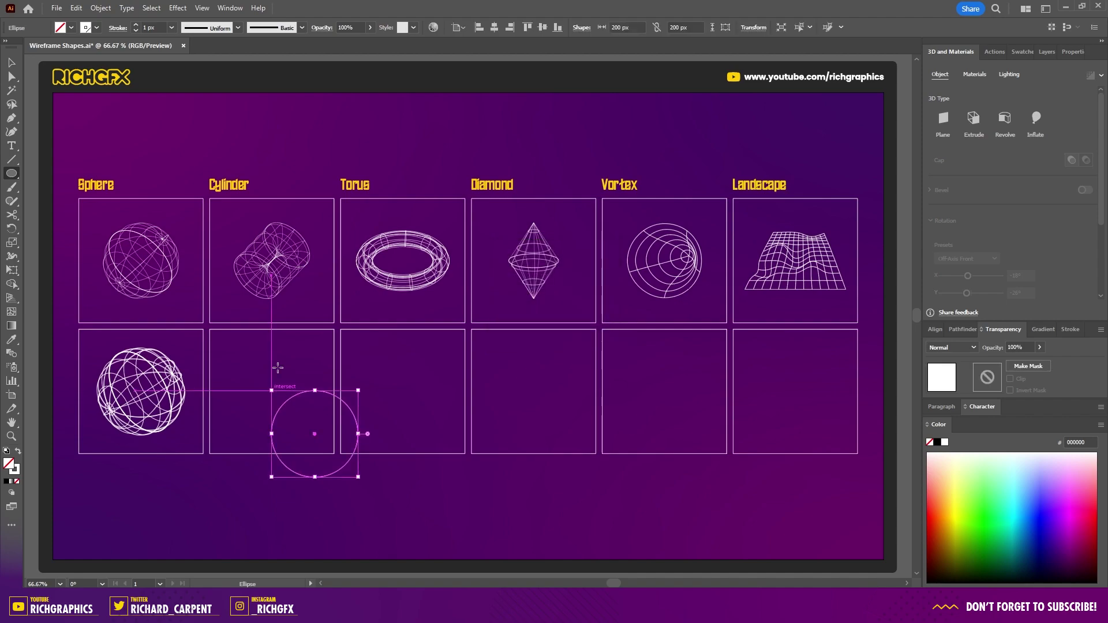
key("v")
left_click_drag(316, 436, 274, 393)
Step: Add a 200 px square and centre it horizontally and vertically on the circle
left_click(11, 173)
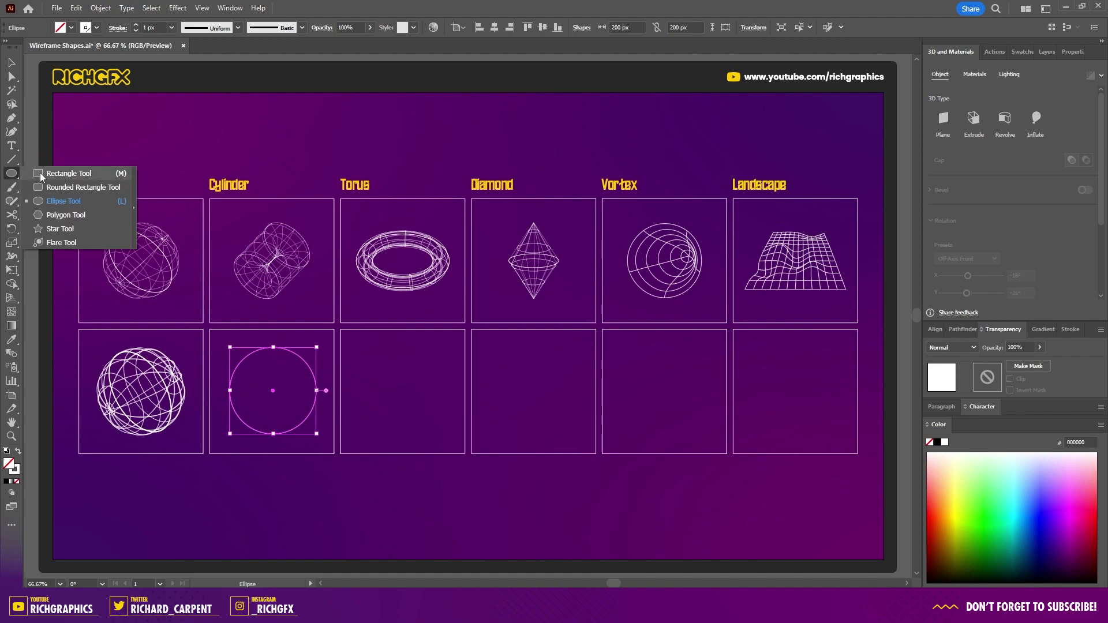
left_click(42, 175)
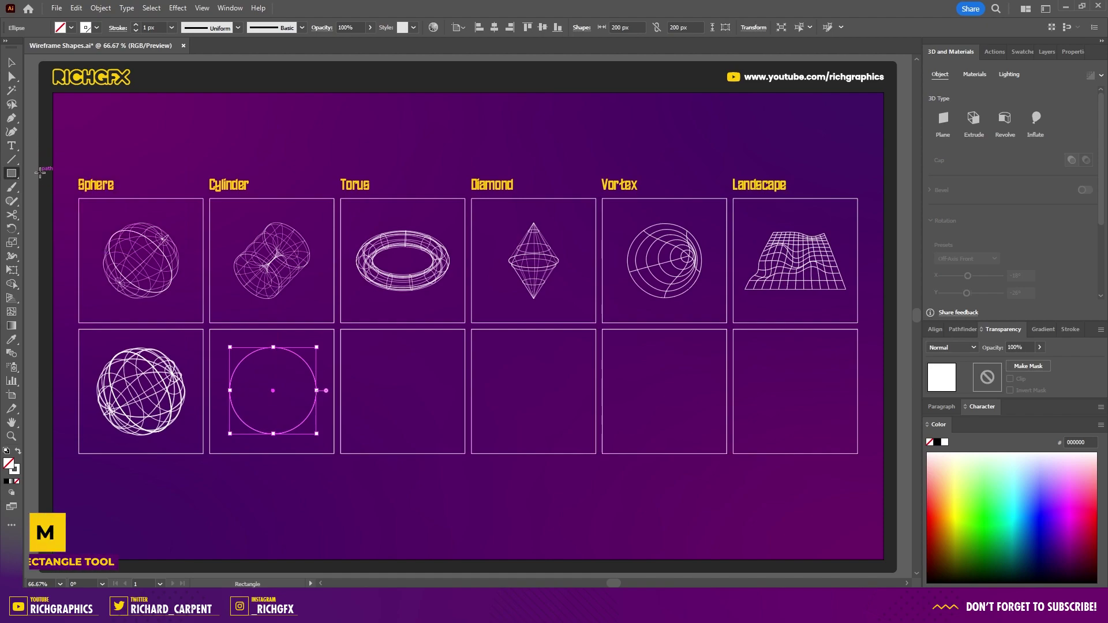
left_click(285, 396)
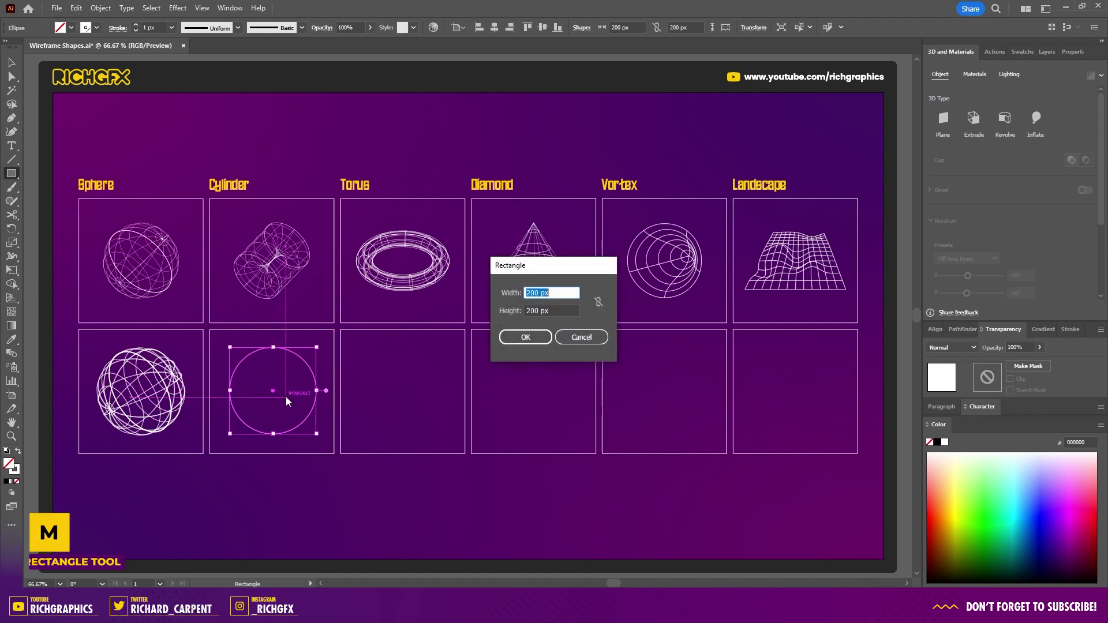
left_click(540, 341)
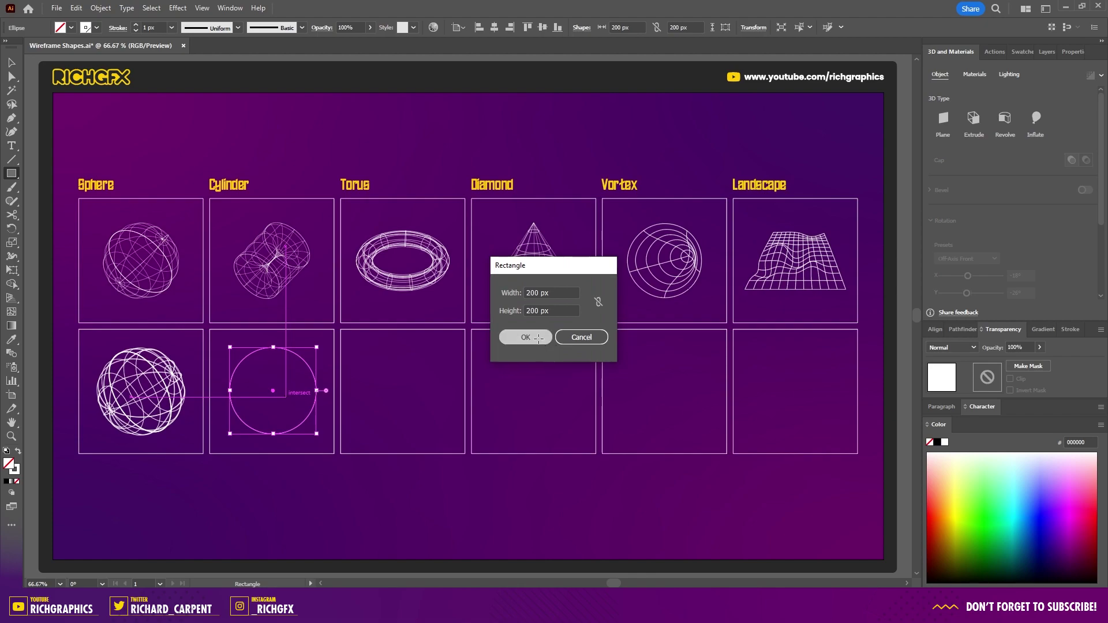
key("v")
left_click(266, 436, "shift")
left_click(266, 436)
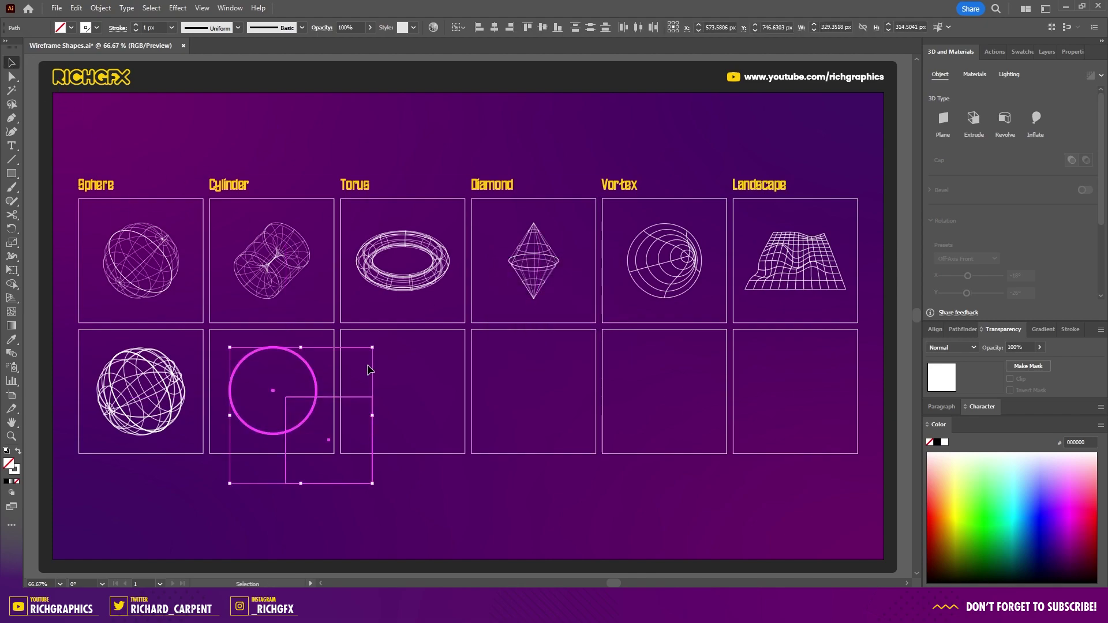
left_click(494, 27)
left_click(542, 27)
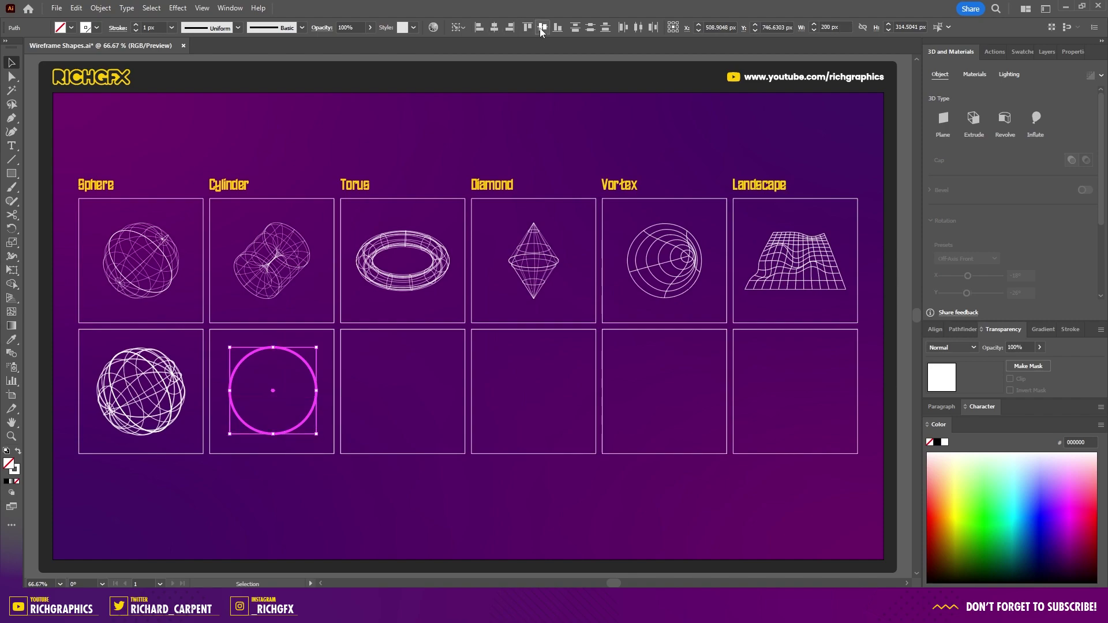
left_click(348, 508)
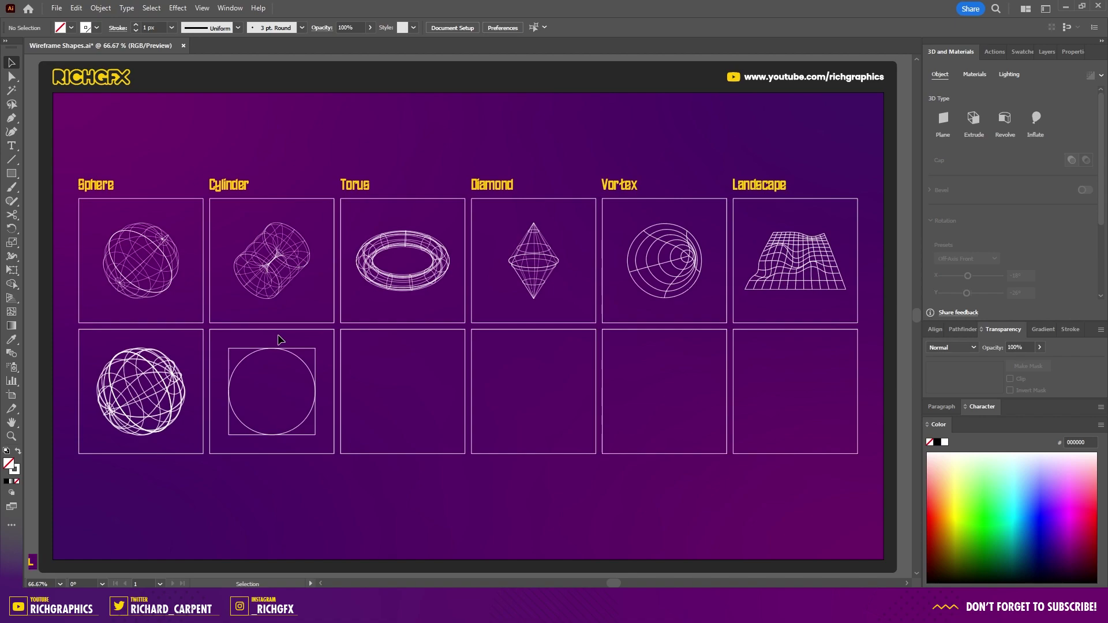
Step: Cut the square at its top-left corner with Scissors and delete its left edge
key("c")
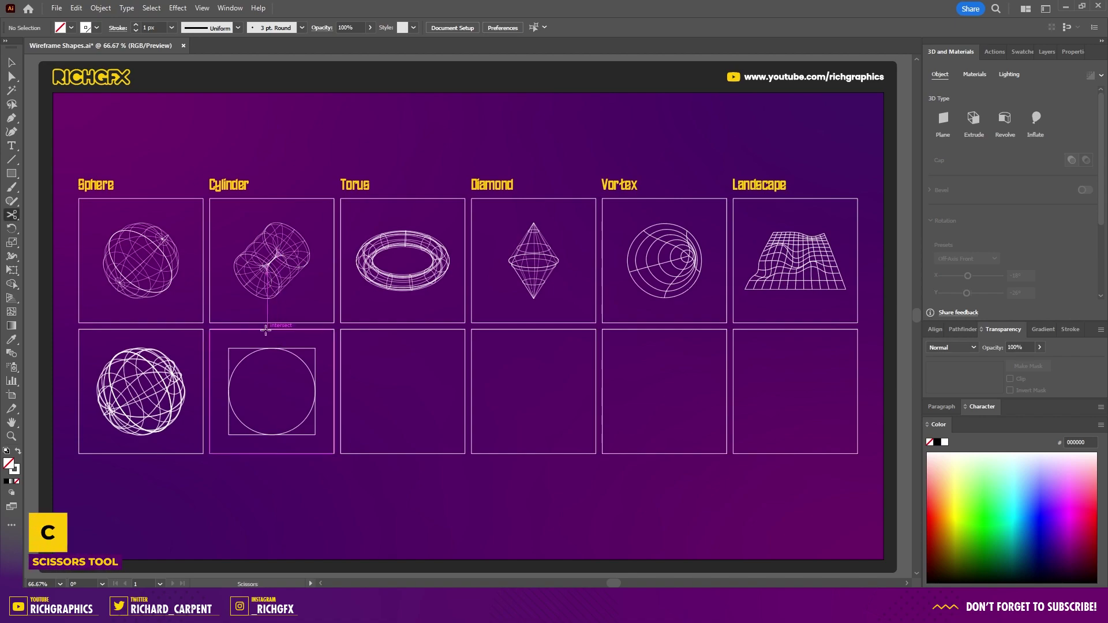
left_click(228, 348)
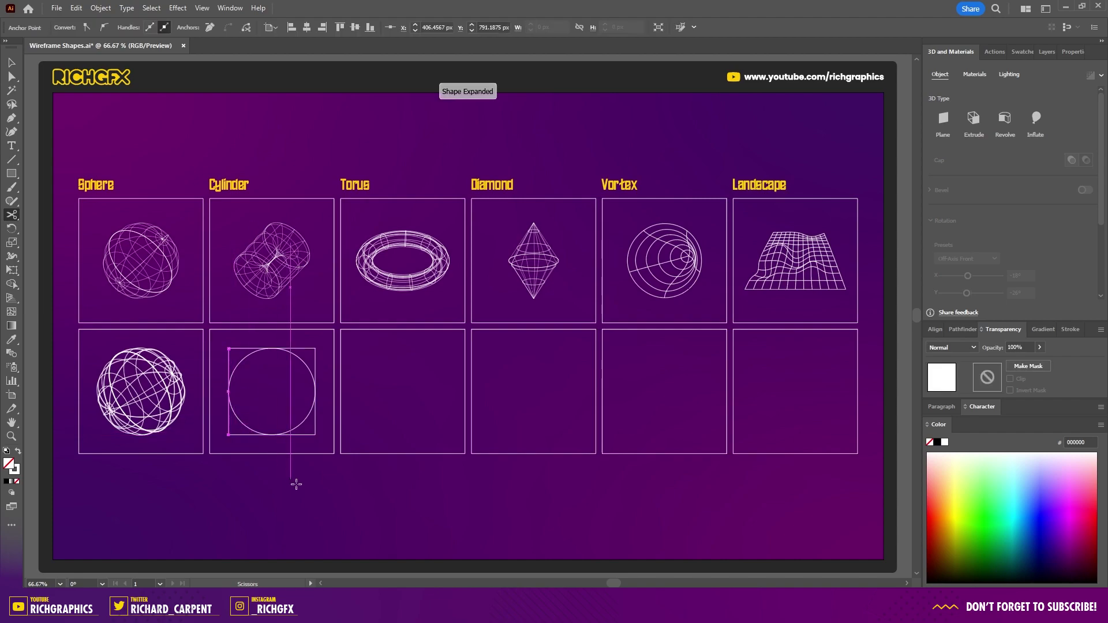
key("Delete")
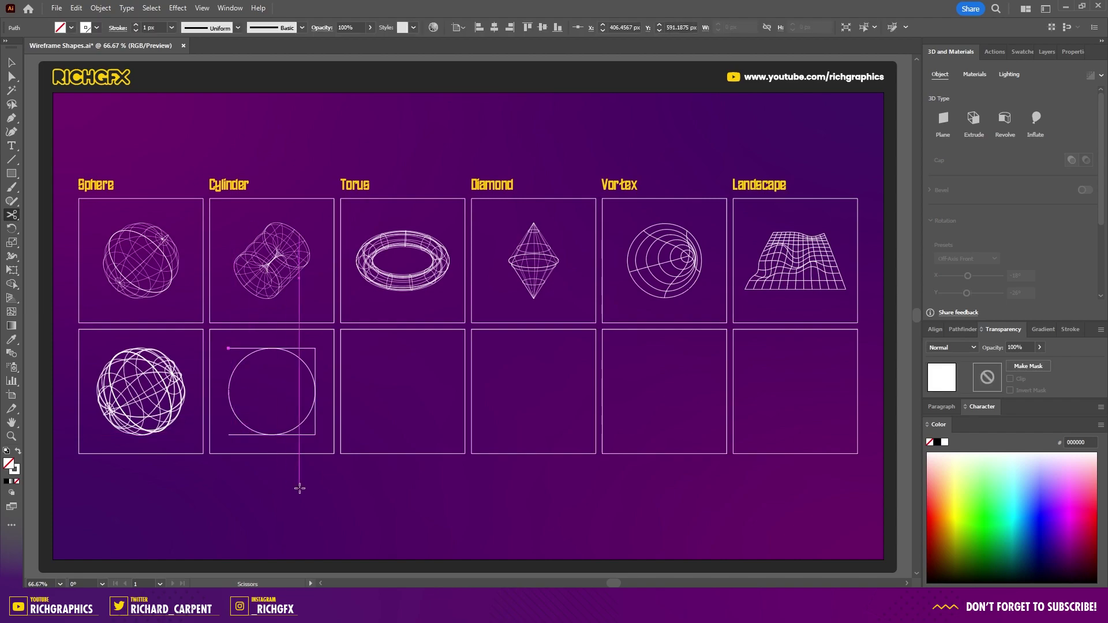
key("ctrl+shift+a")
Step: Delete the circle's left anchor, then select the outline's left end anchors
key("a")
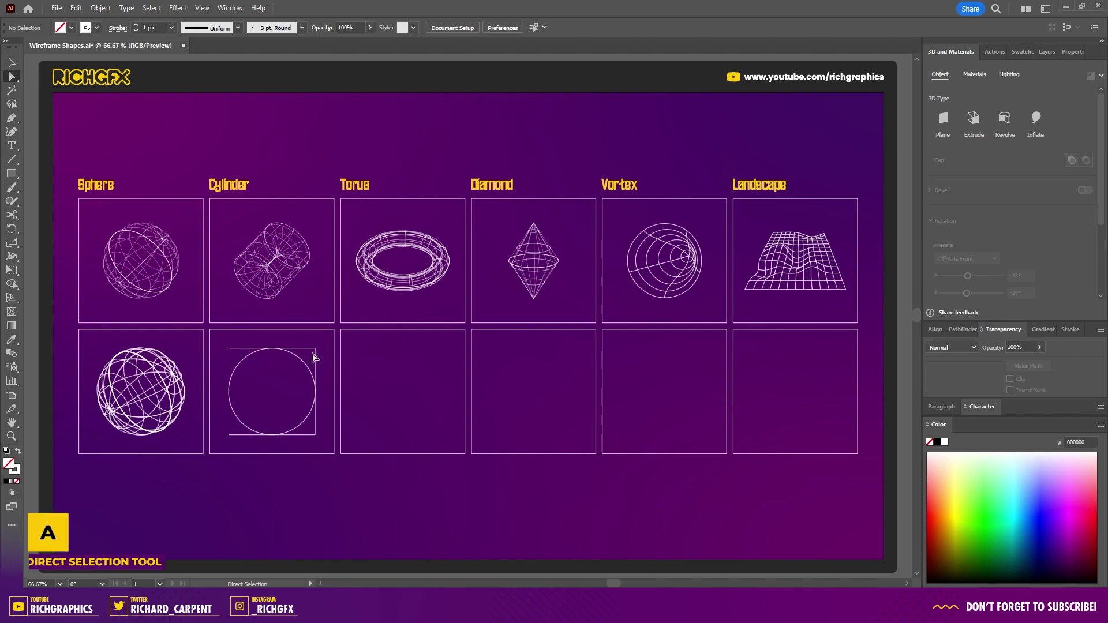
left_click_drag(229, 394, 229, 394)
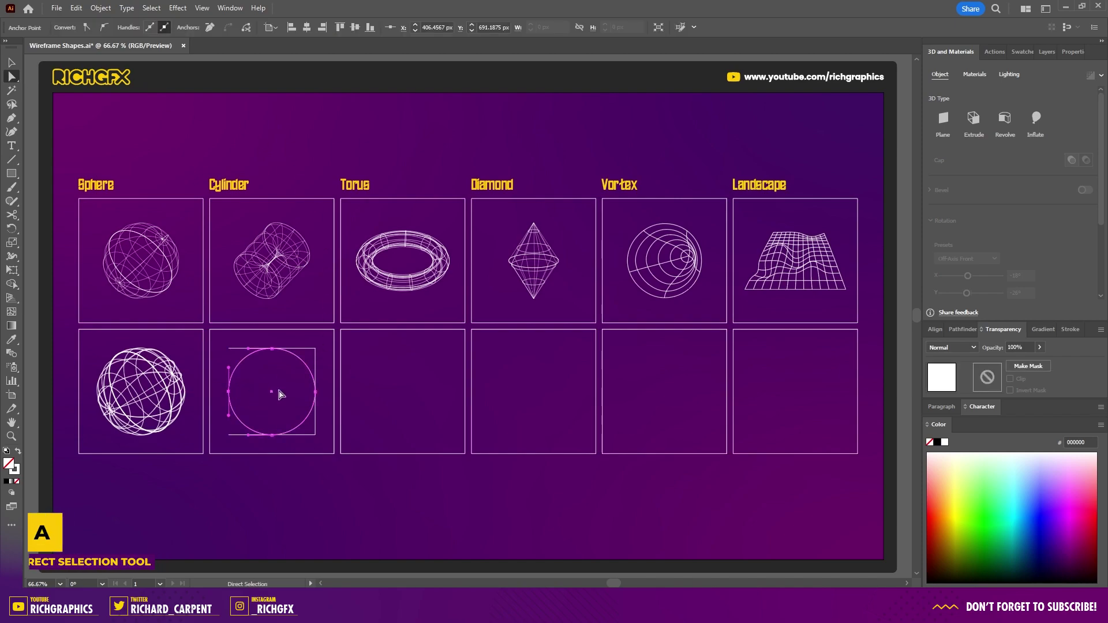
key("Delete")
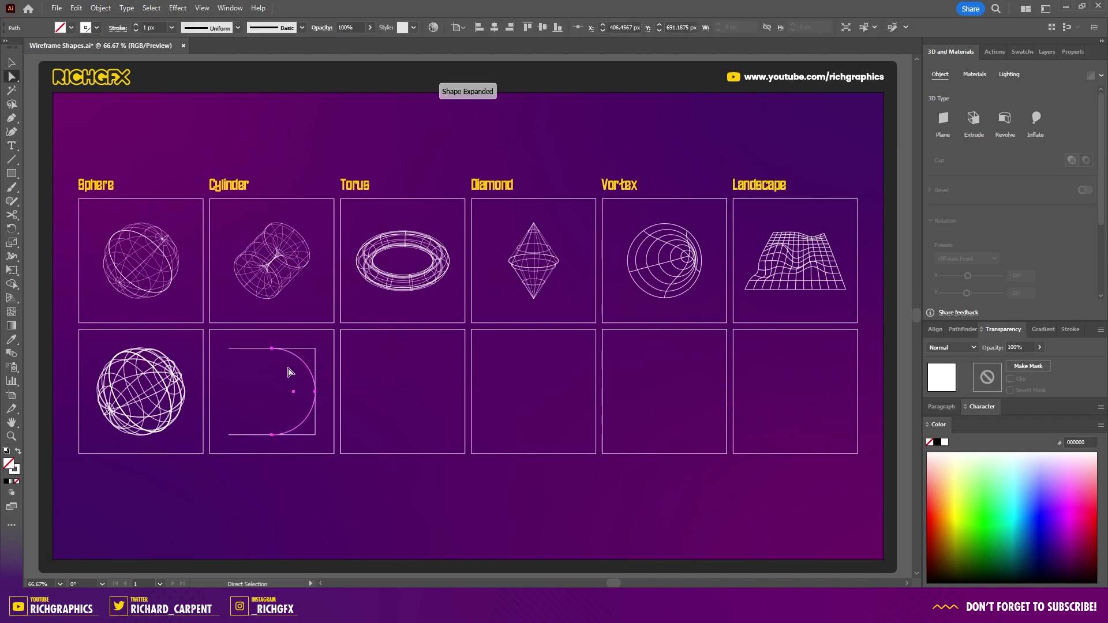
left_click(285, 378)
key("a")
left_click_drag(222, 341, 272, 439)
Step: Revolve the D-shaped profile into a 3D cylinder rendered as a wireframe
key("v")
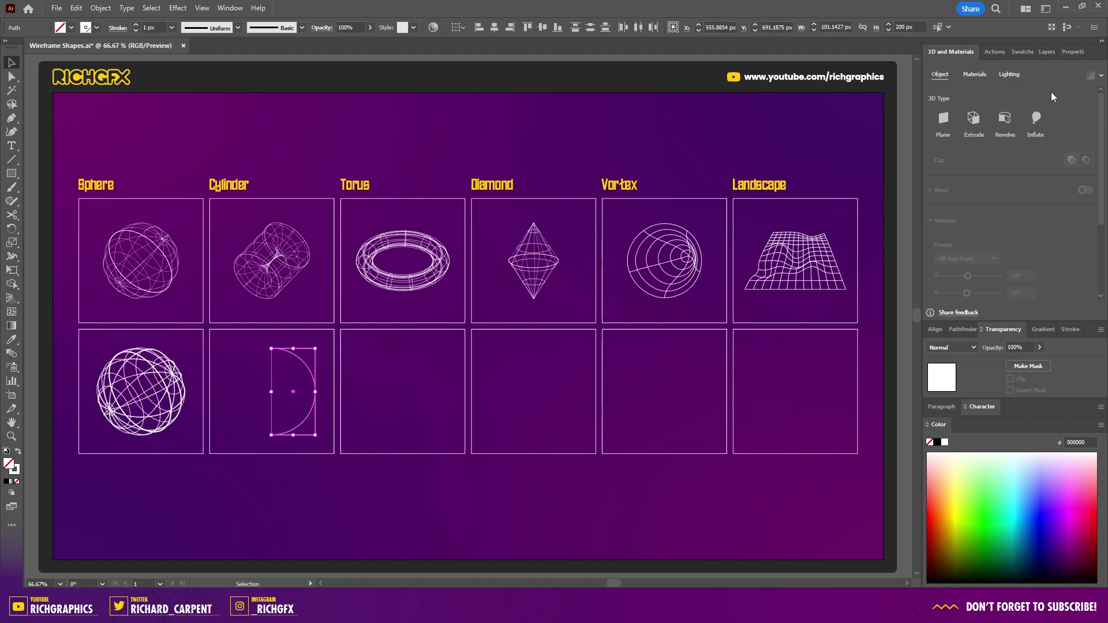
left_click(1011, 118)
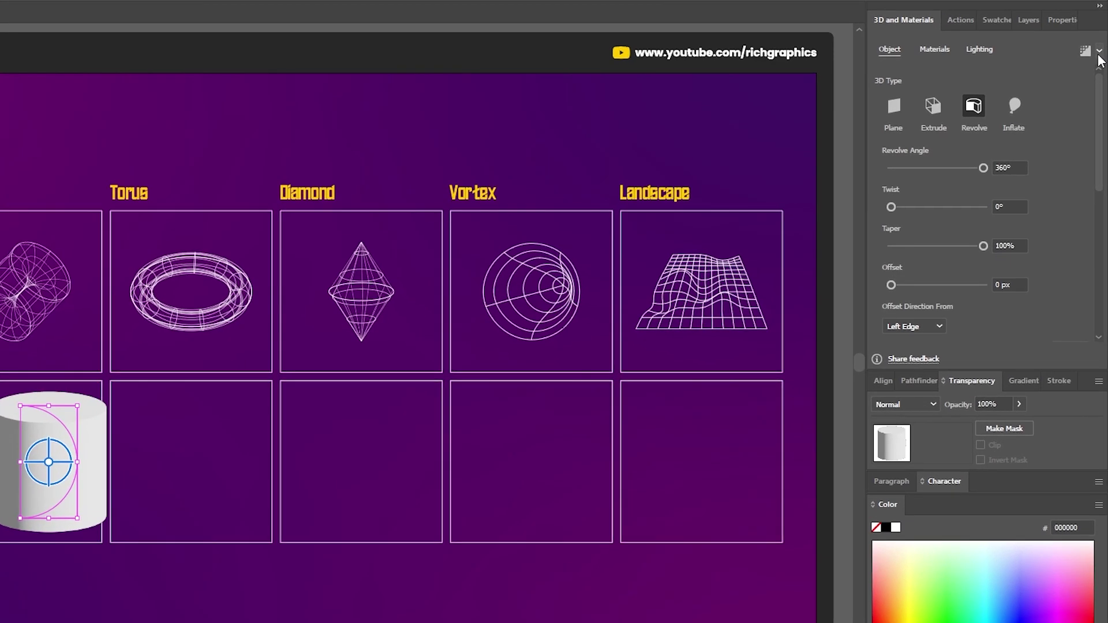
left_click(1099, 56)
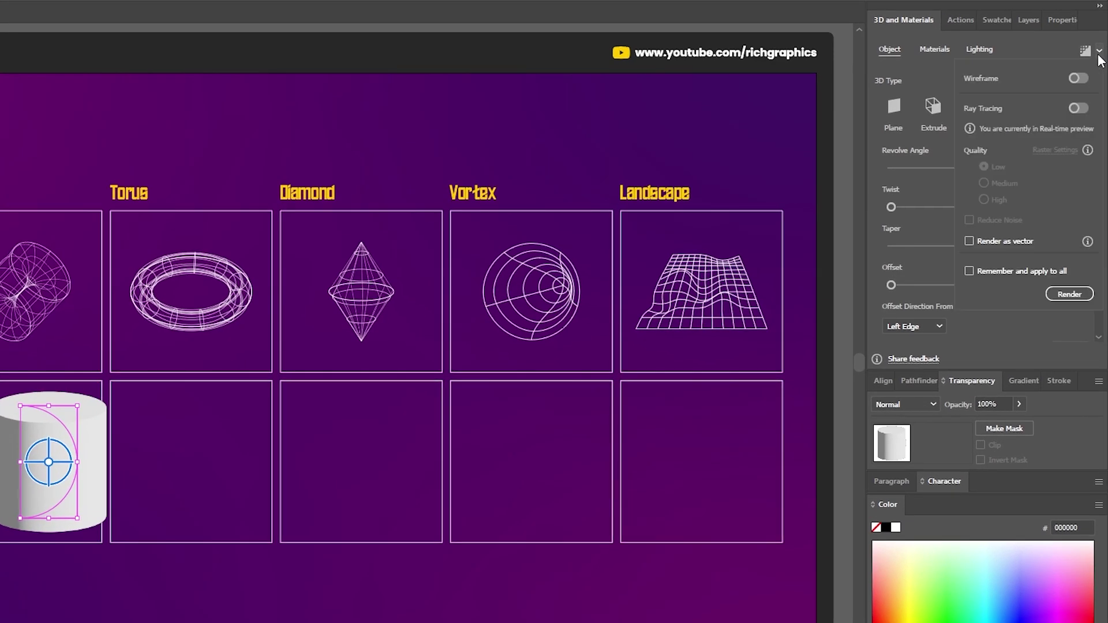
left_click(1078, 78)
left_click(1069, 293)
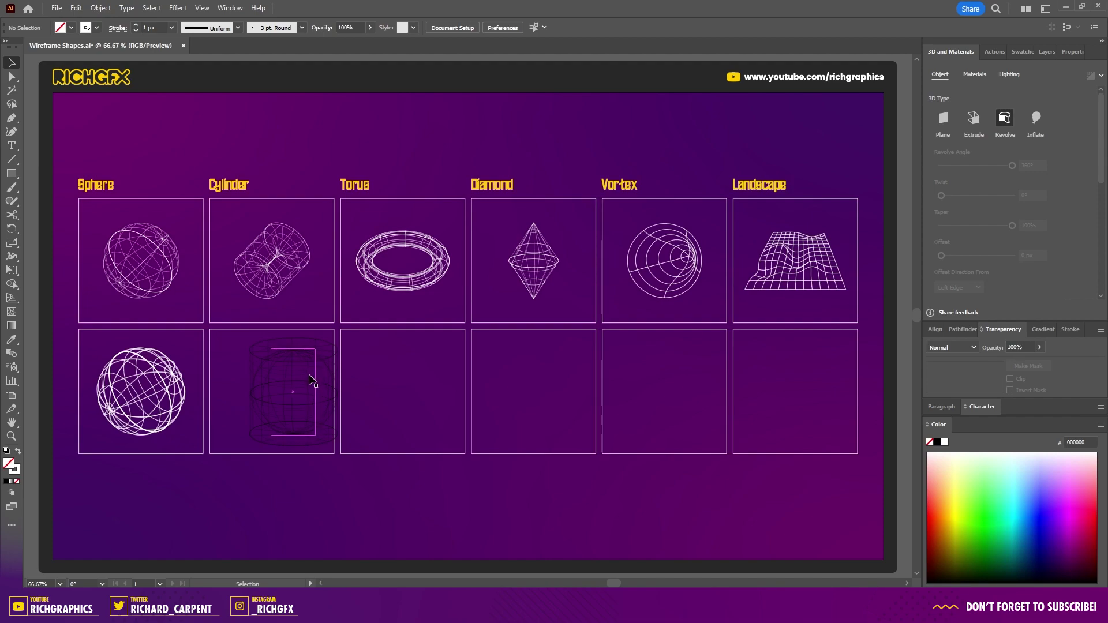
Step: Set the cylinder's revolve offset direction to Right Edge
left_click(312, 380)
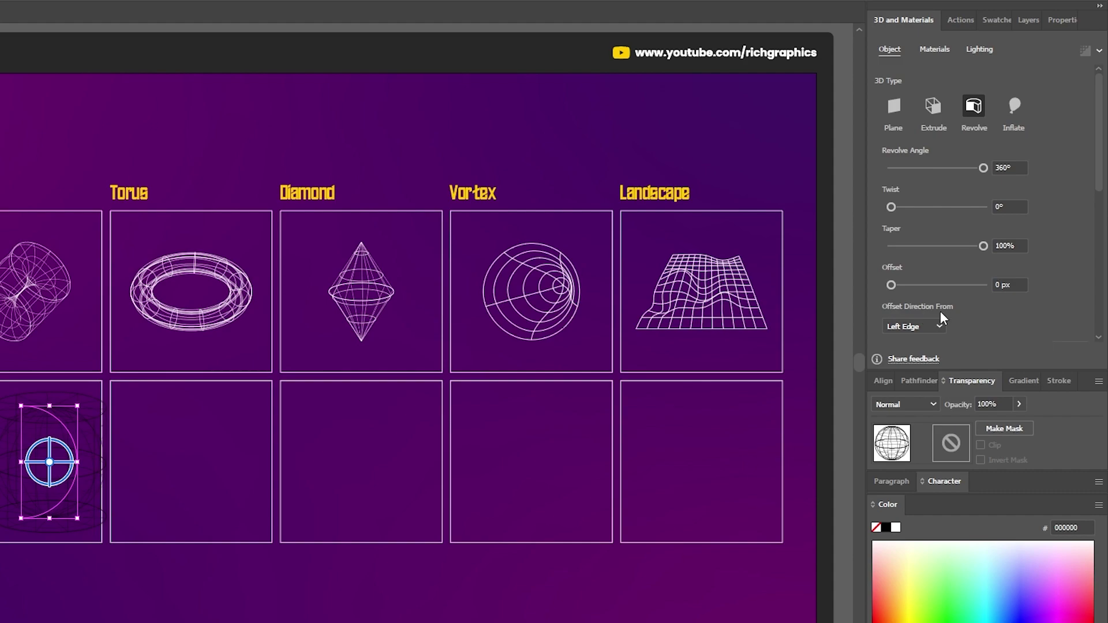
left_click(941, 329)
left_click(933, 359)
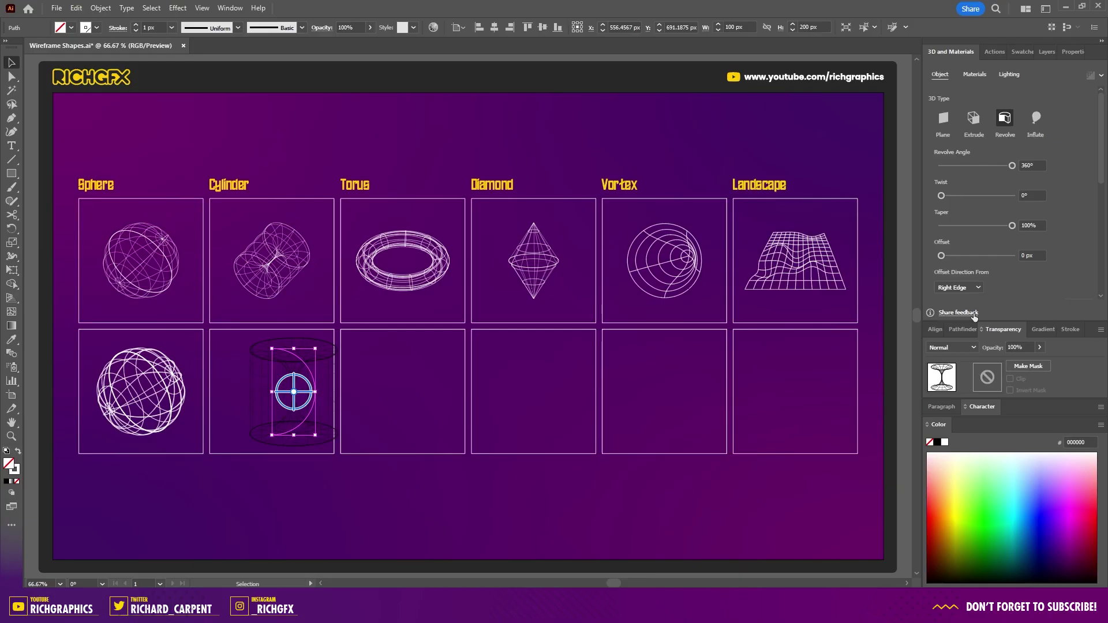
left_click(389, 414)
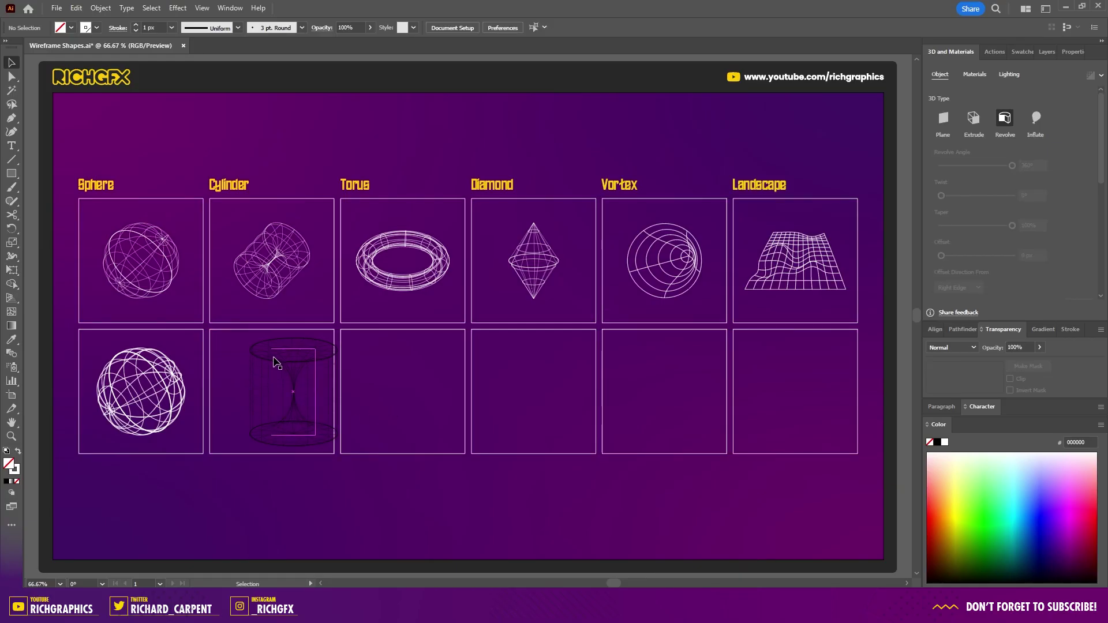
Step: Try expanding the cylinder's appearance, then undo it and reselect the live revolve
left_click(312, 370)
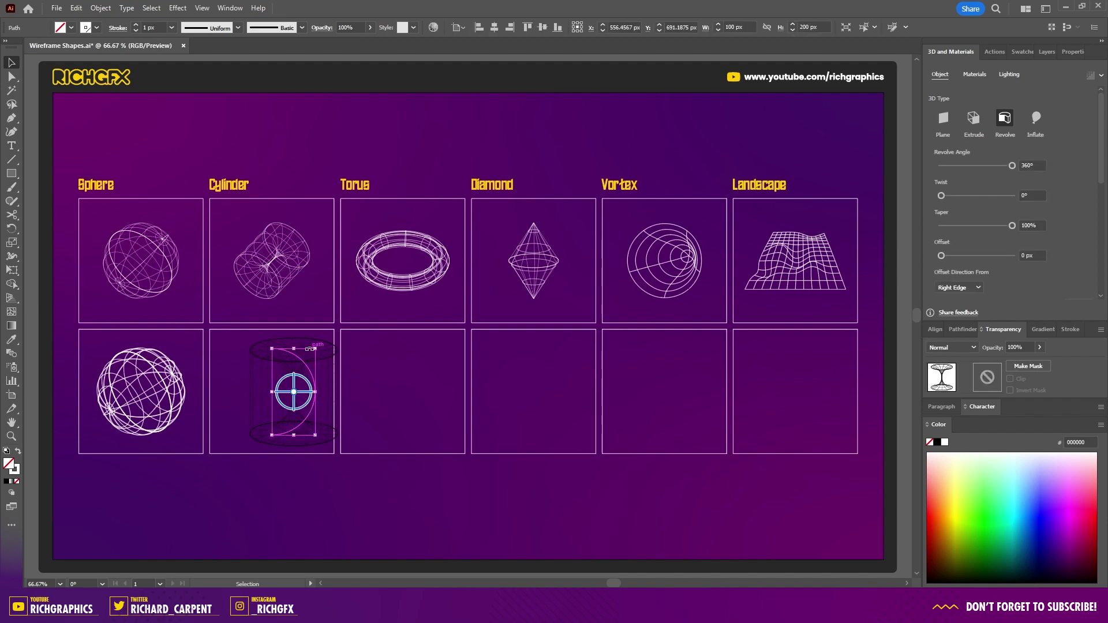
left_click(267, 382)
left_click(100, 8)
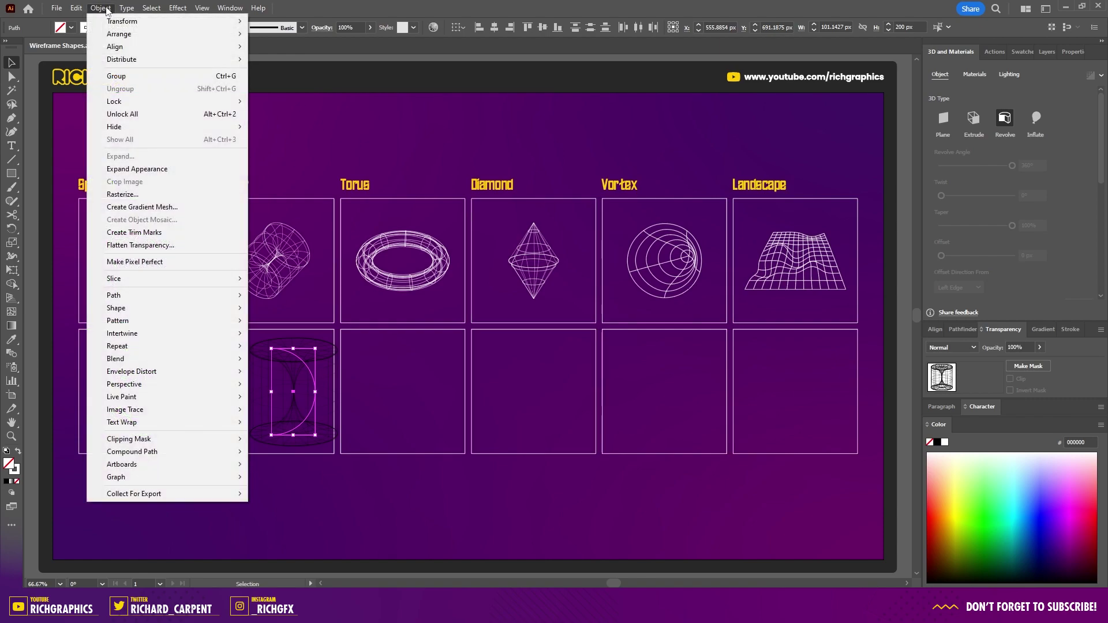
left_click(169, 169)
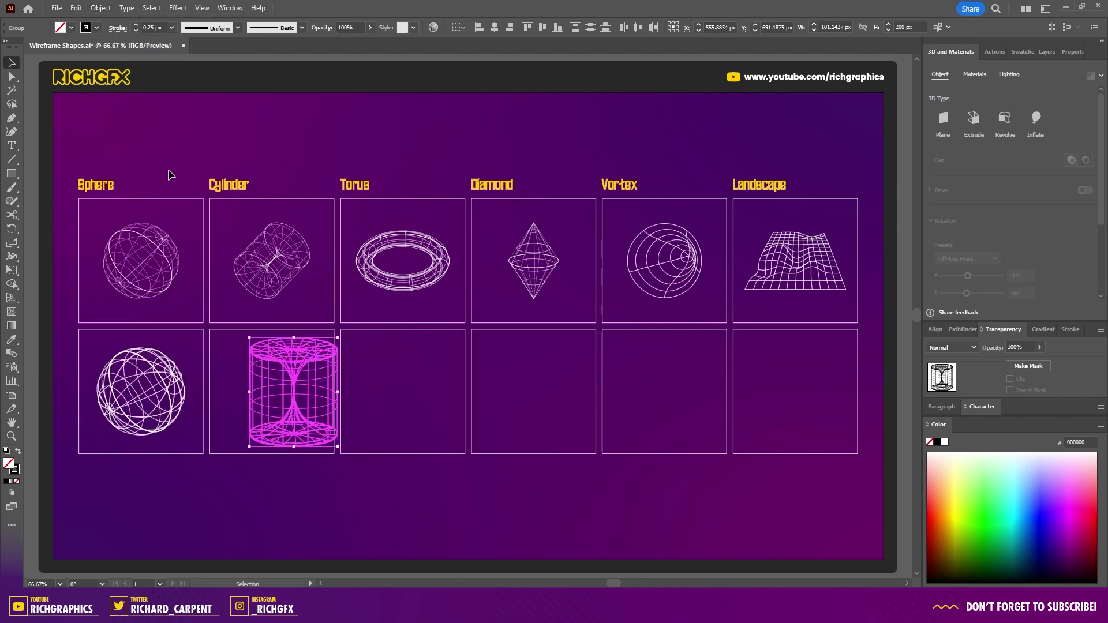
left_click(101, 8)
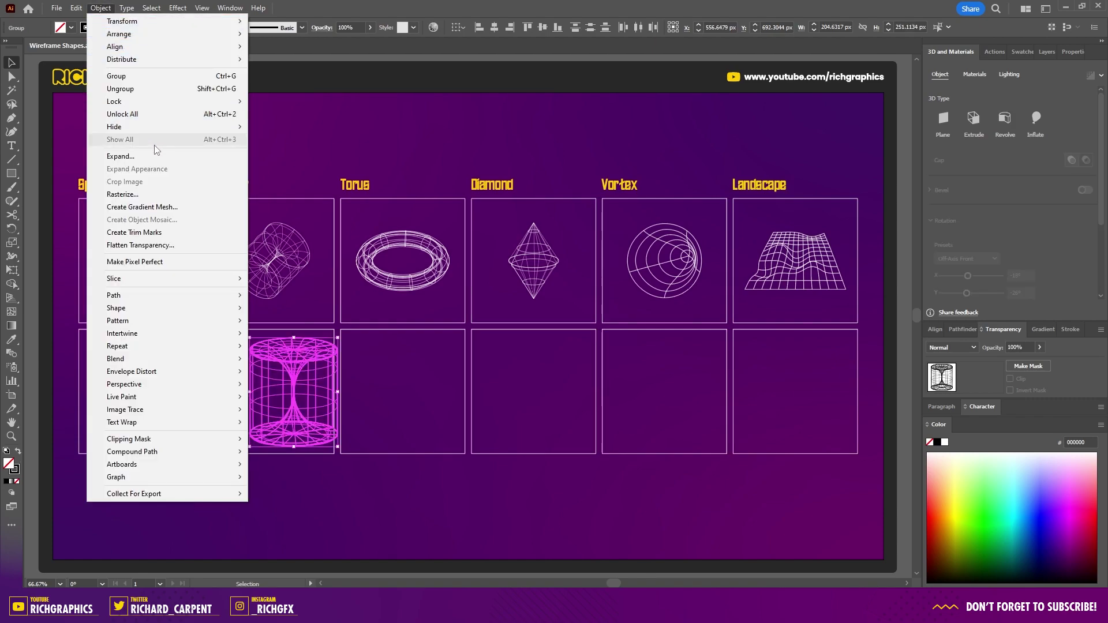
left_click(116, 144)
left_click(335, 490)
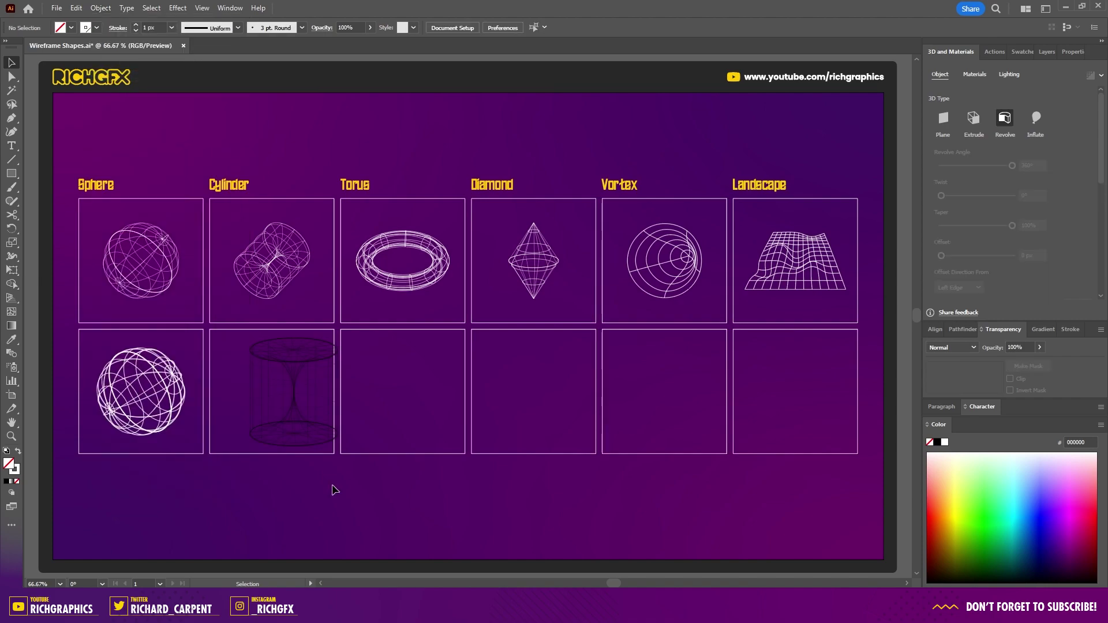
left_click(314, 403)
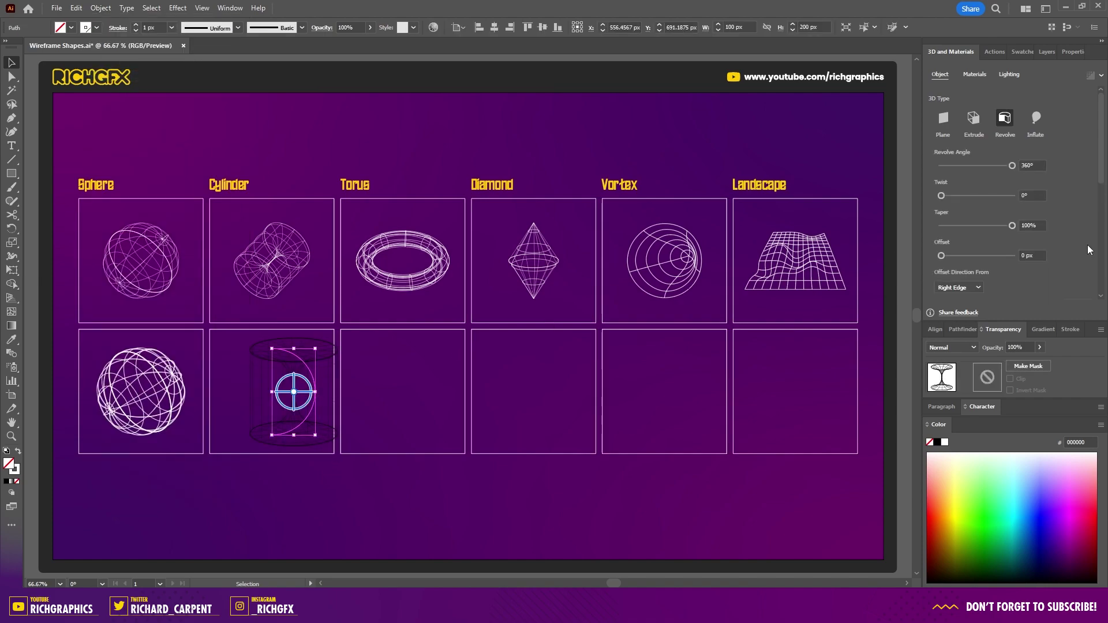
scroll(1089, 249, "down", 10)
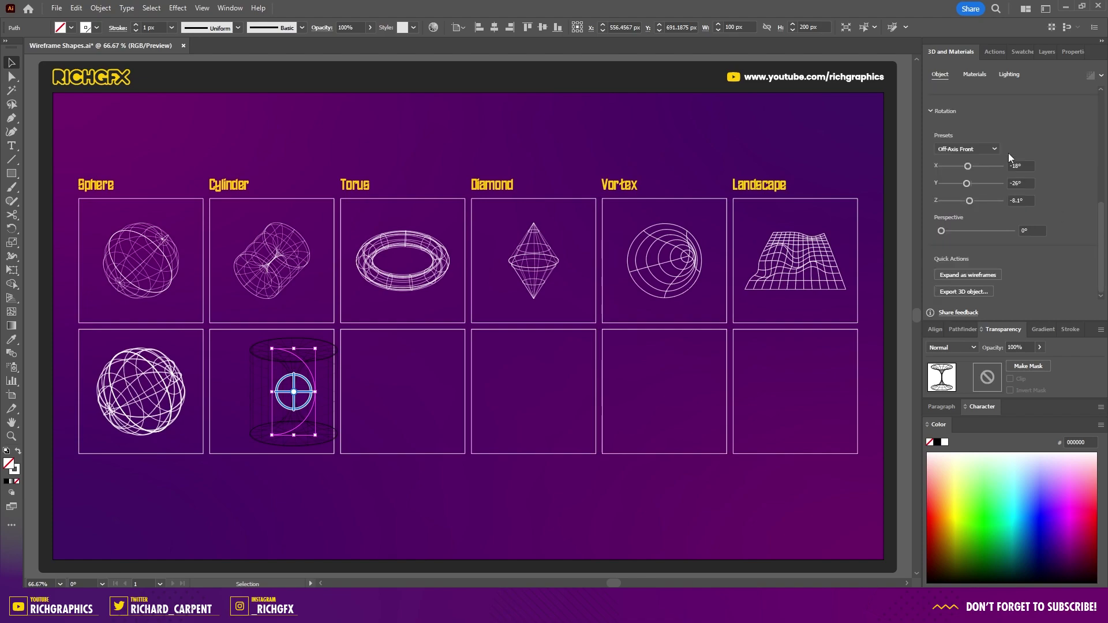
Step: Apply the Isometric Top rotation to the cylinder, expand its appearance and group the pieces
left_click(984, 149)
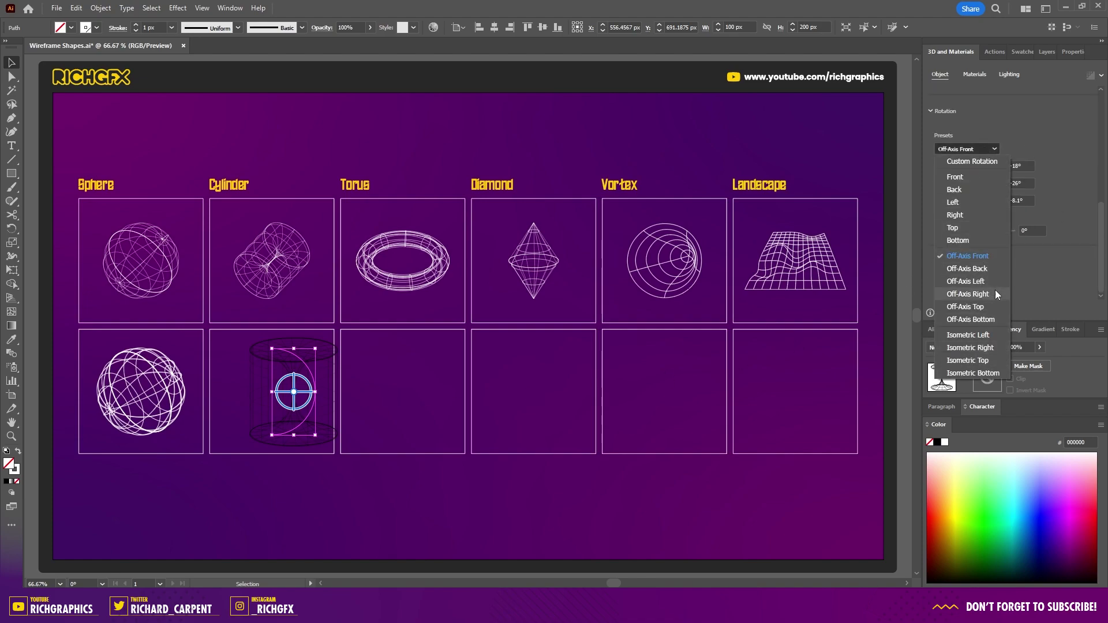
left_click(992, 360)
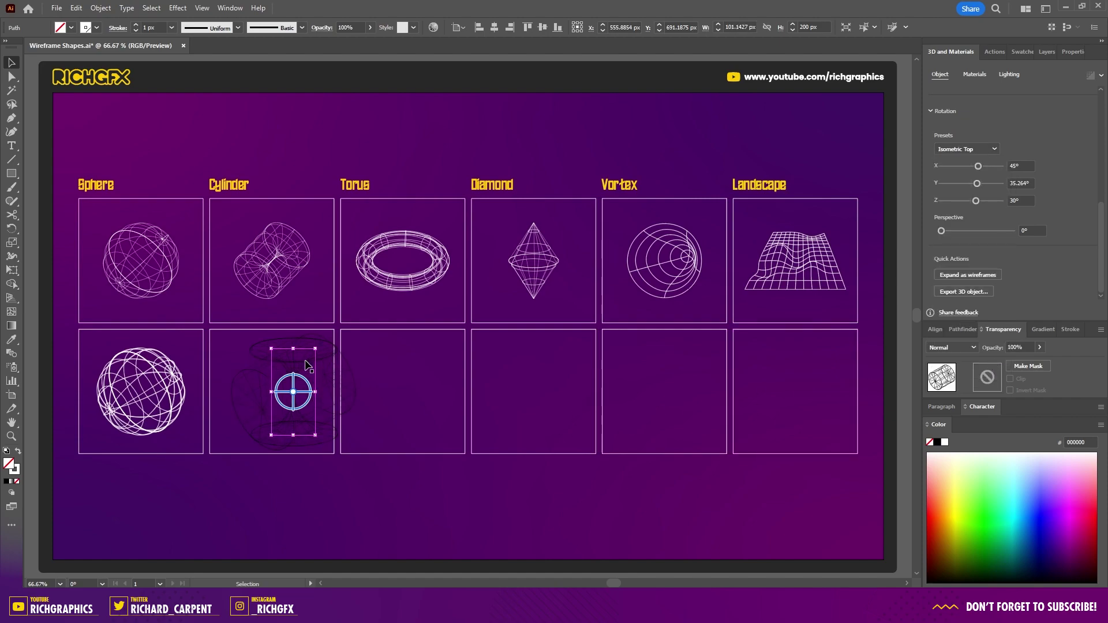
left_click(985, 148)
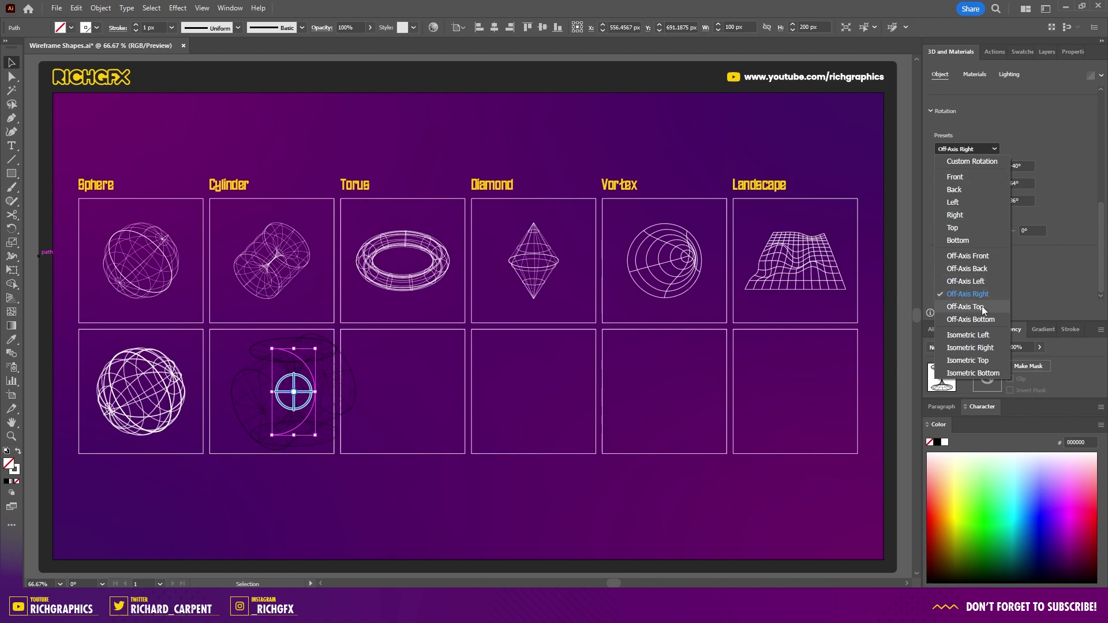
left_click(992, 360)
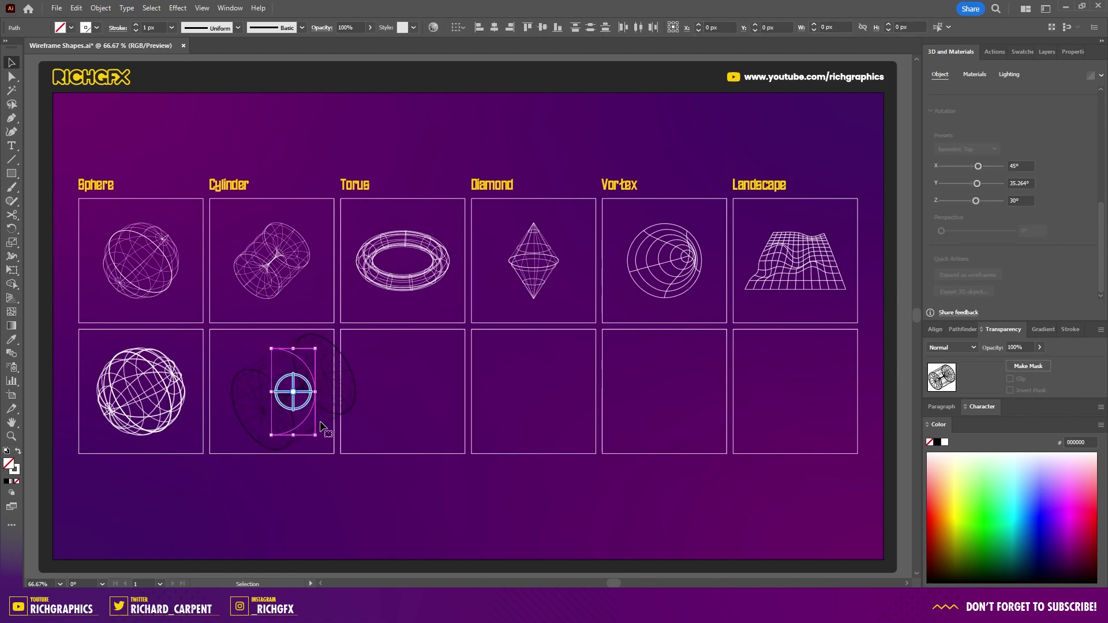
left_click(100, 8)
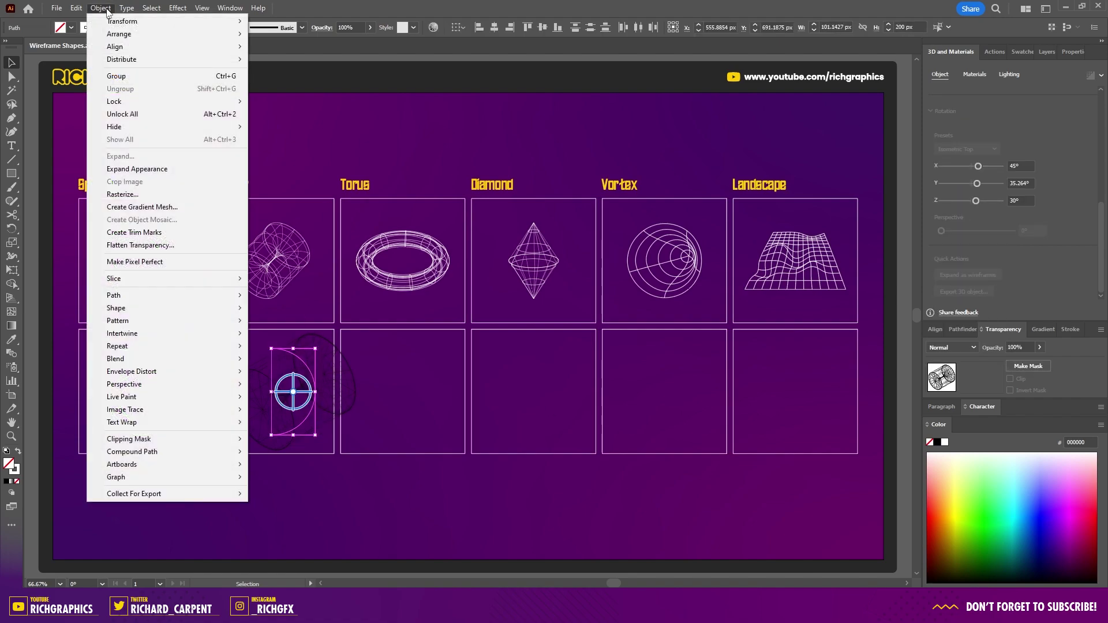
left_click(161, 168)
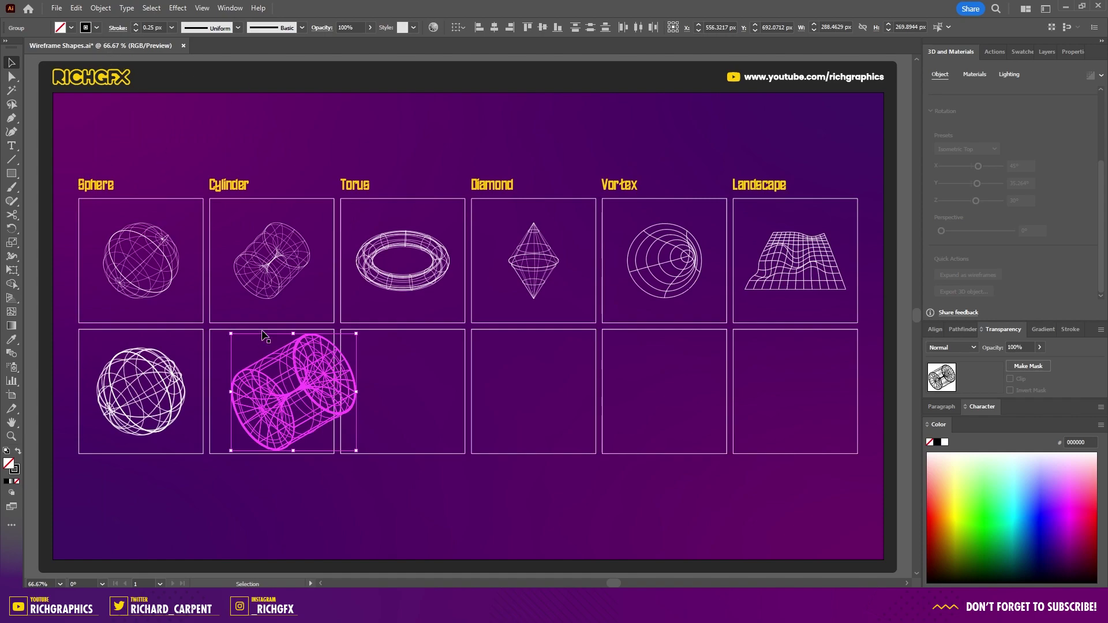
left_click(100, 7)
left_click(115, 79)
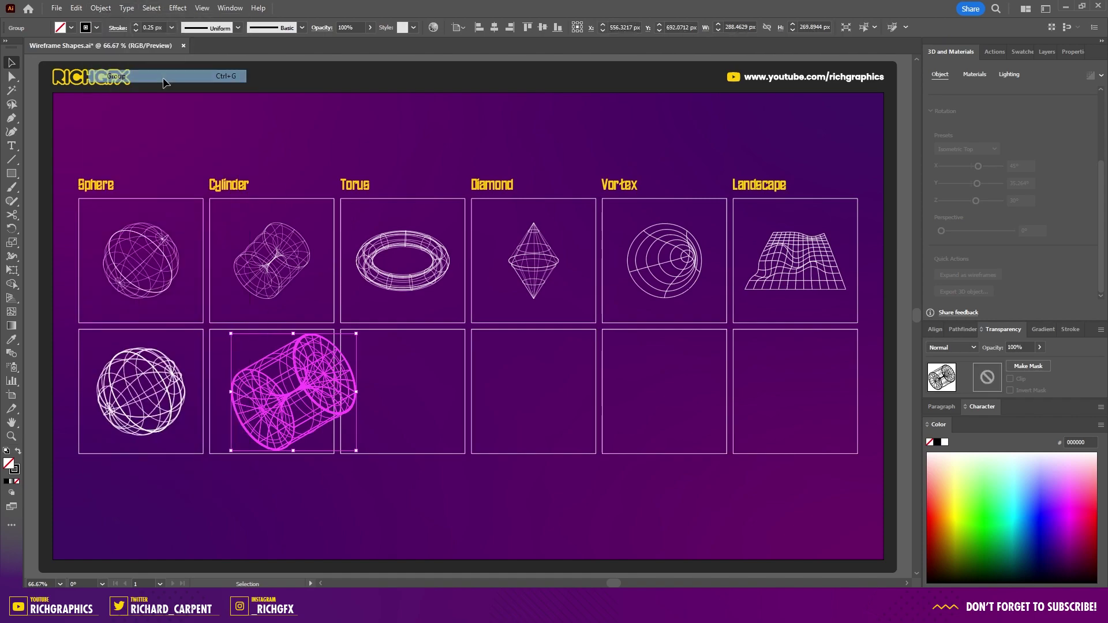
Step: Make the cylinder group's lines white and scale it down to fit its box
left_click(98, 30)
left_click(24, 57)
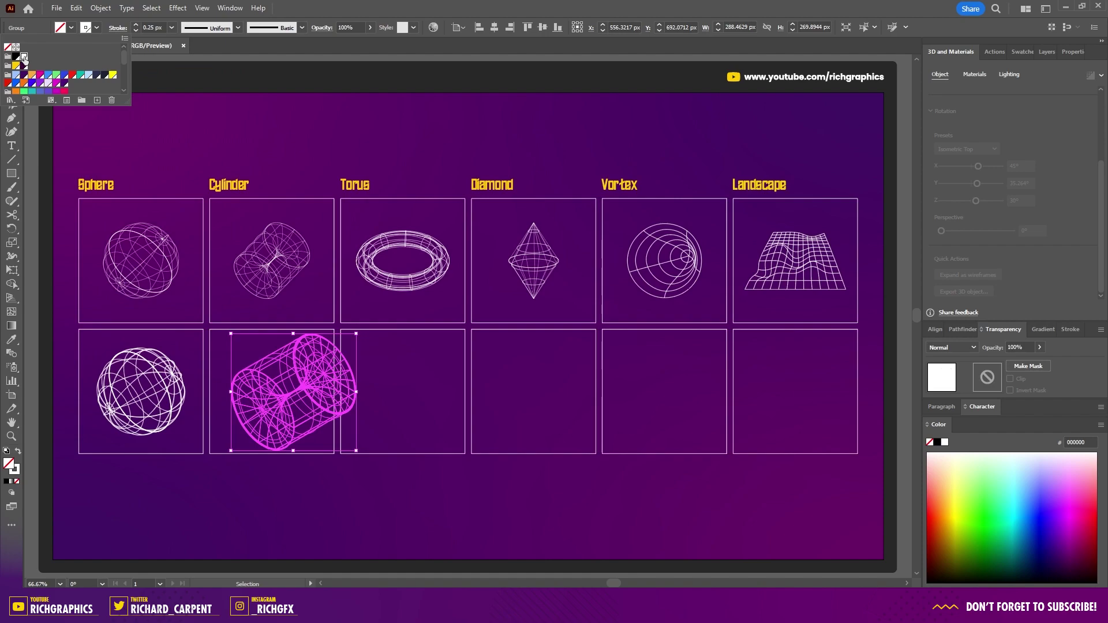
left_click(406, 380)
left_click(338, 353)
left_click_drag(357, 333, 323, 343)
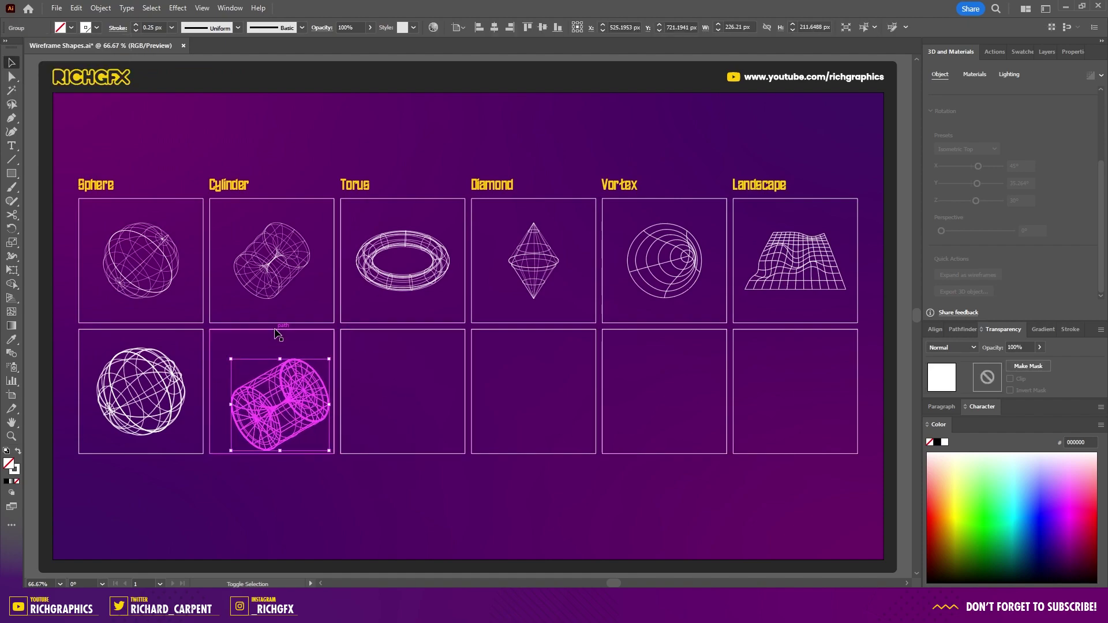
left_click(449, 496)
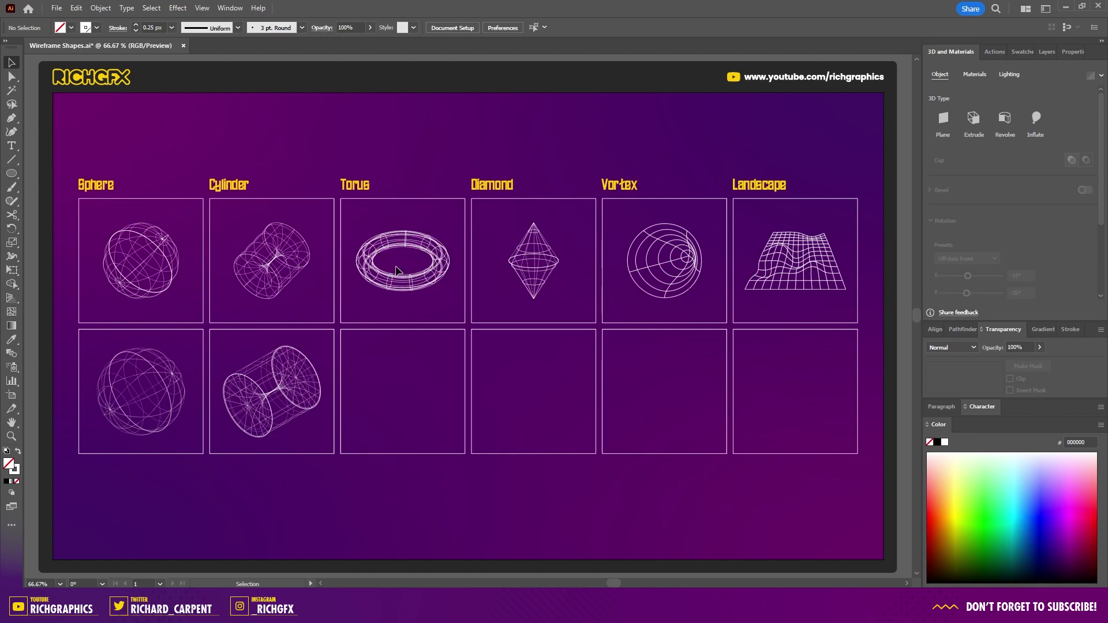
Step: Draw a circle under Torus and revolve it as a wireframe with a 155 px offset
left_click(11, 174)
left_click_drag(403, 389, 468, 428)
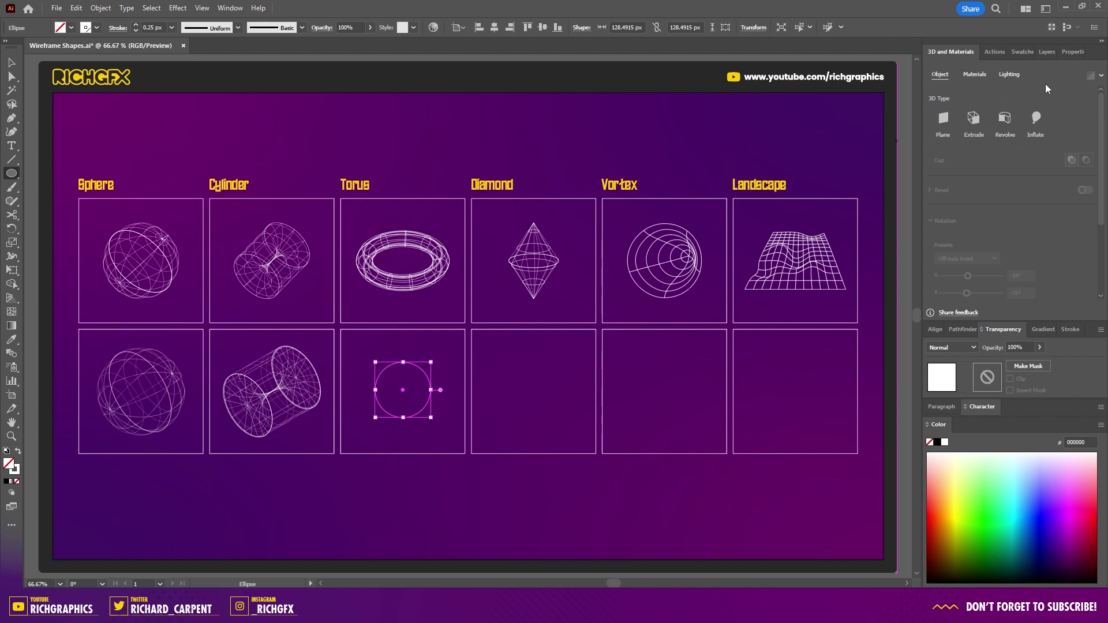
left_click(1004, 118)
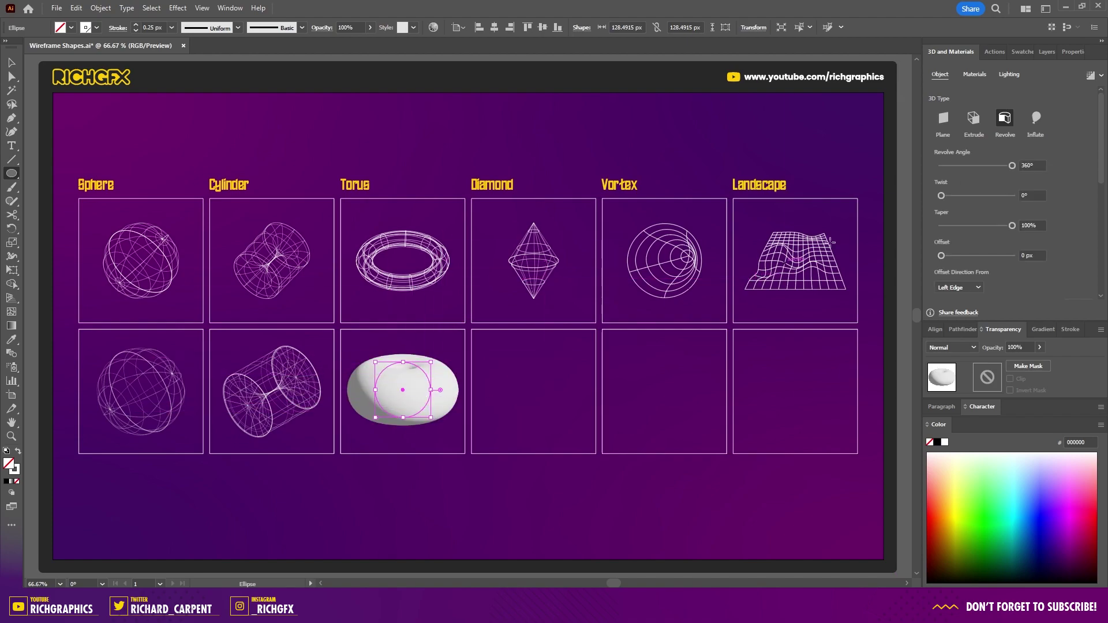
left_click(1101, 77)
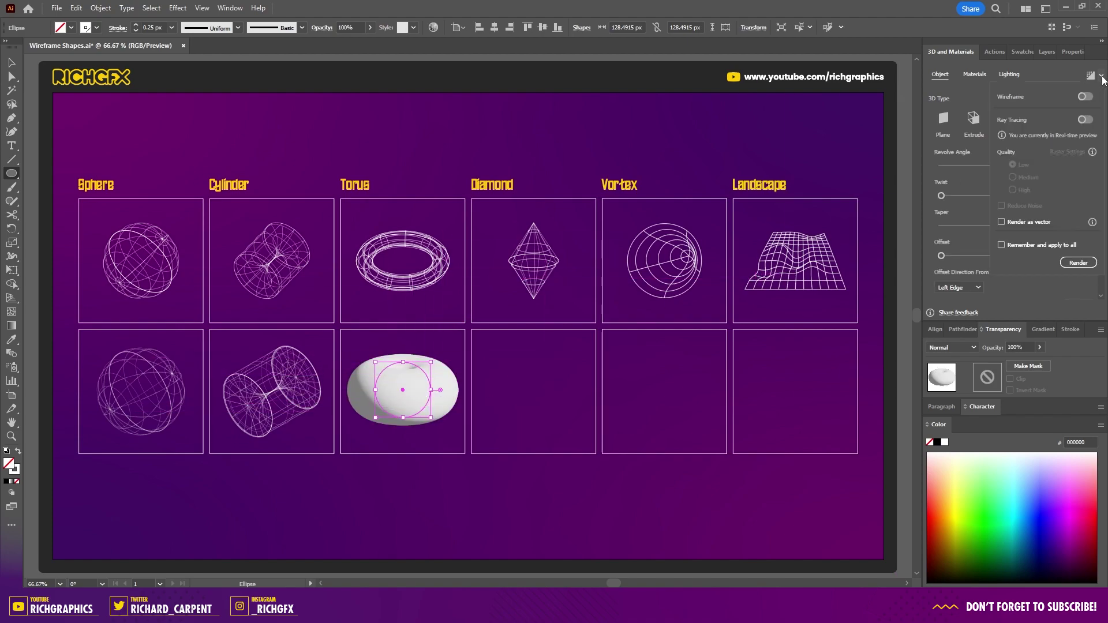
left_click(1085, 97)
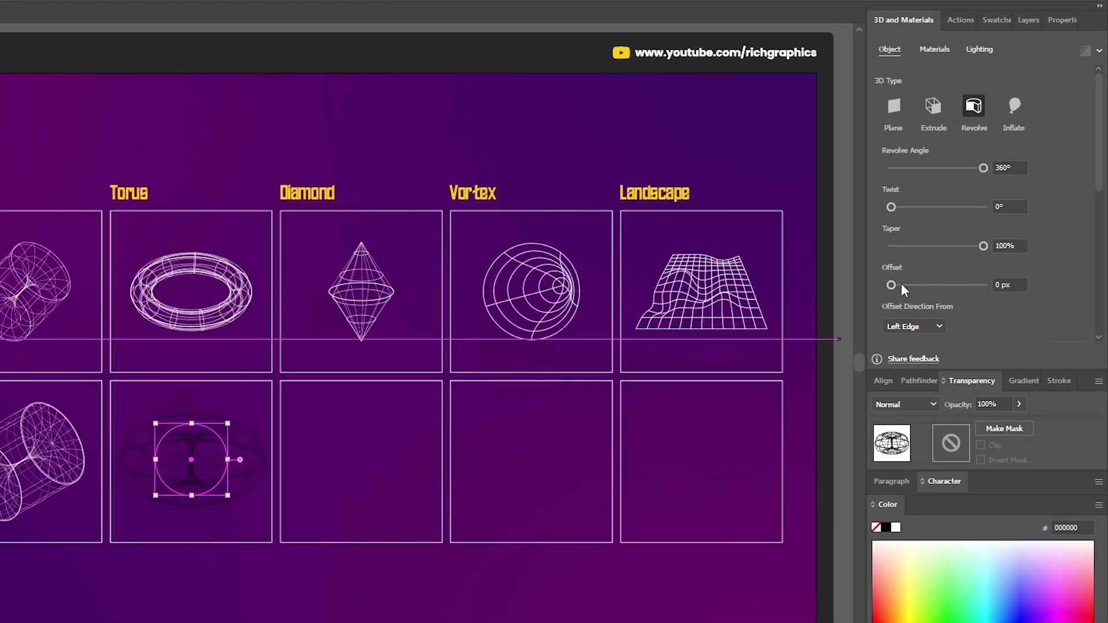
mouse_move(894, 285)
left_mouse_down()
mouse_move(918, 285)
mouse_move(906, 285)
left_mouse_up()
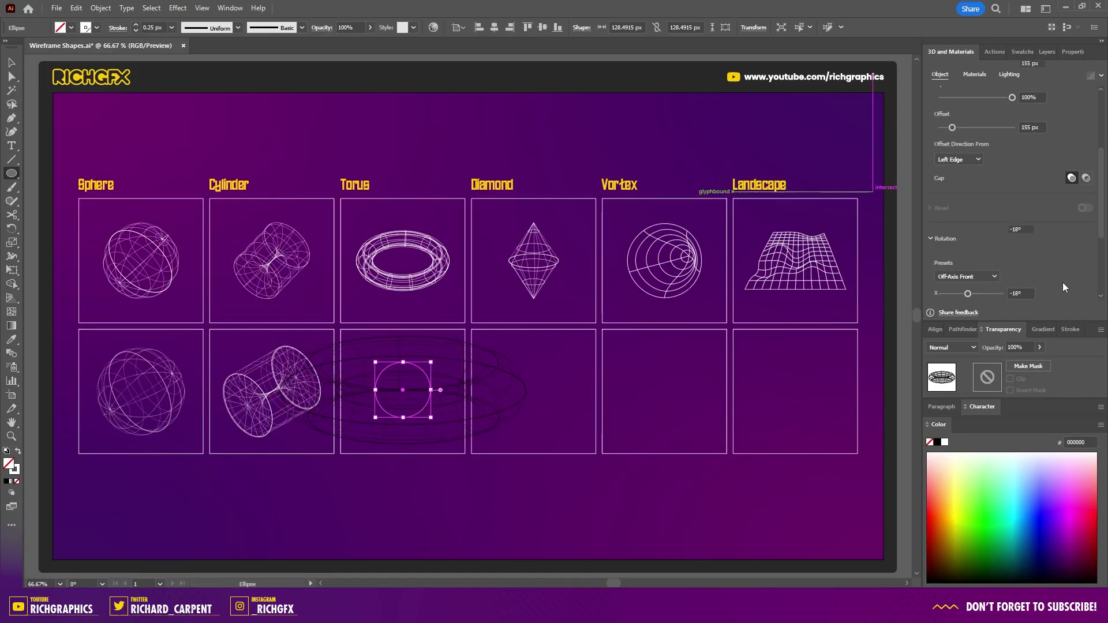
scroll(1048, 320, "down", 5)
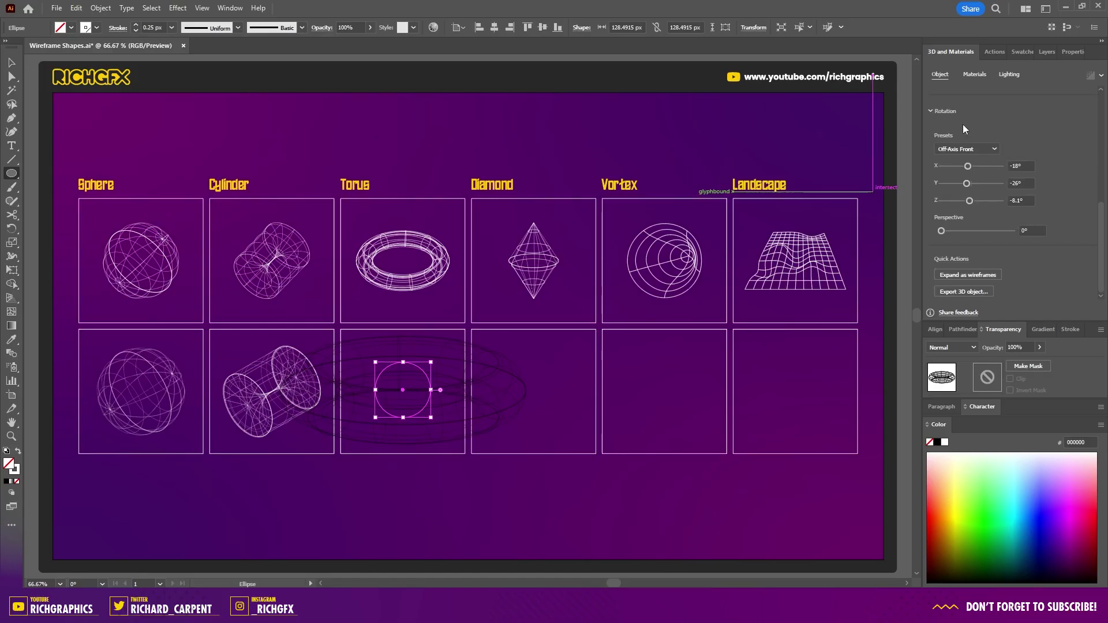
Step: Rotate the ring to Isometric Left, expand its appearance and make its lines white
left_click(962, 149)
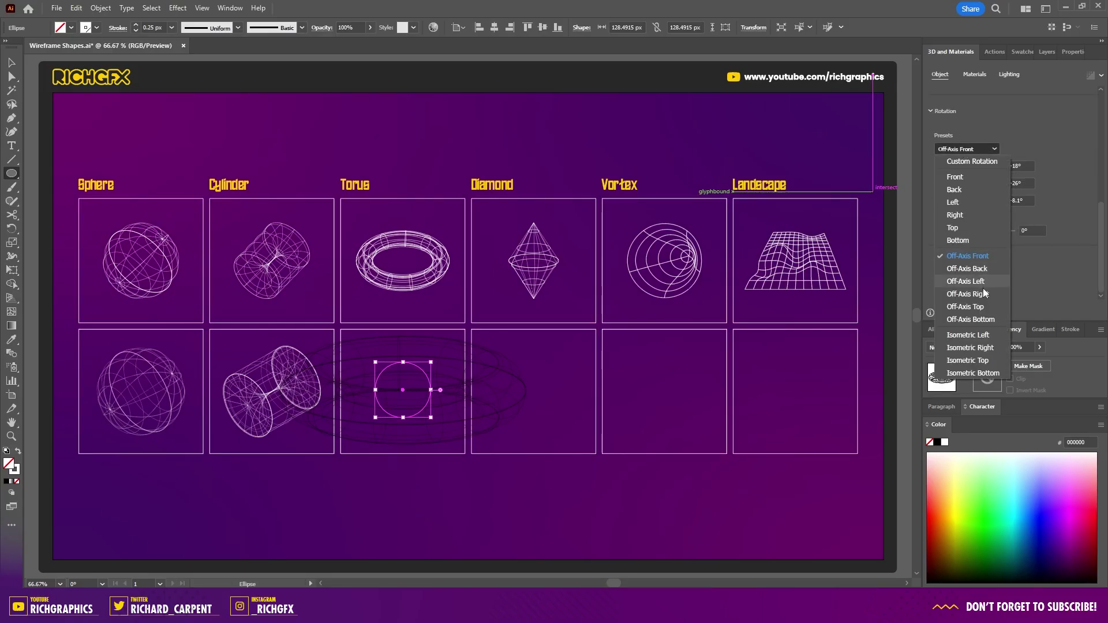
left_click(982, 363)
left_click(967, 149)
left_click(986, 341)
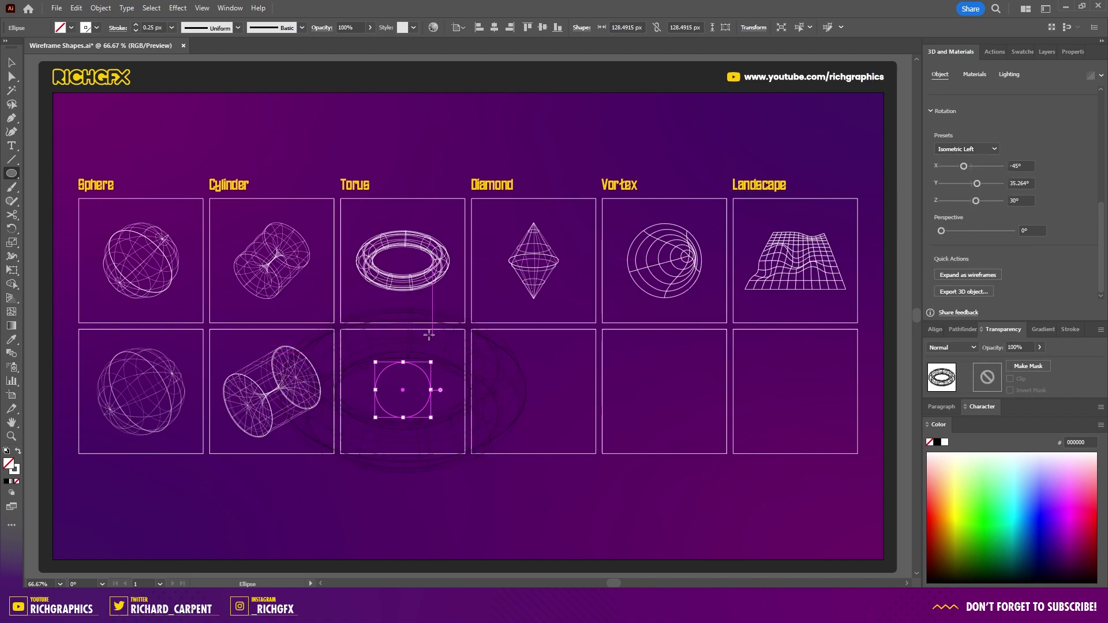
left_click(101, 8)
left_click(155, 170)
left_click(96, 28)
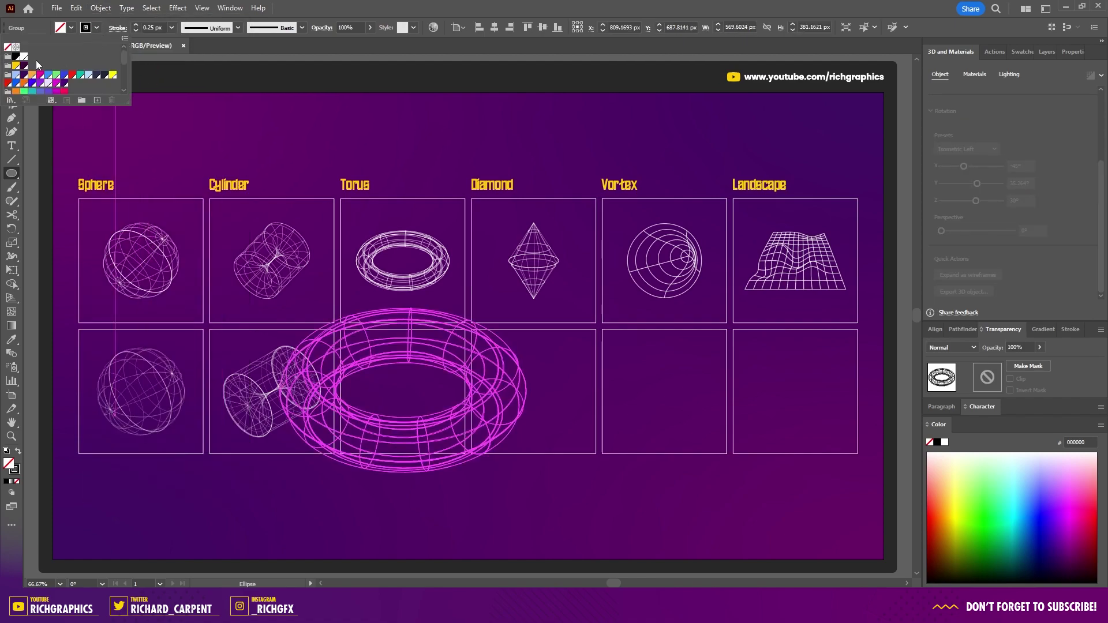
left_click(21, 58)
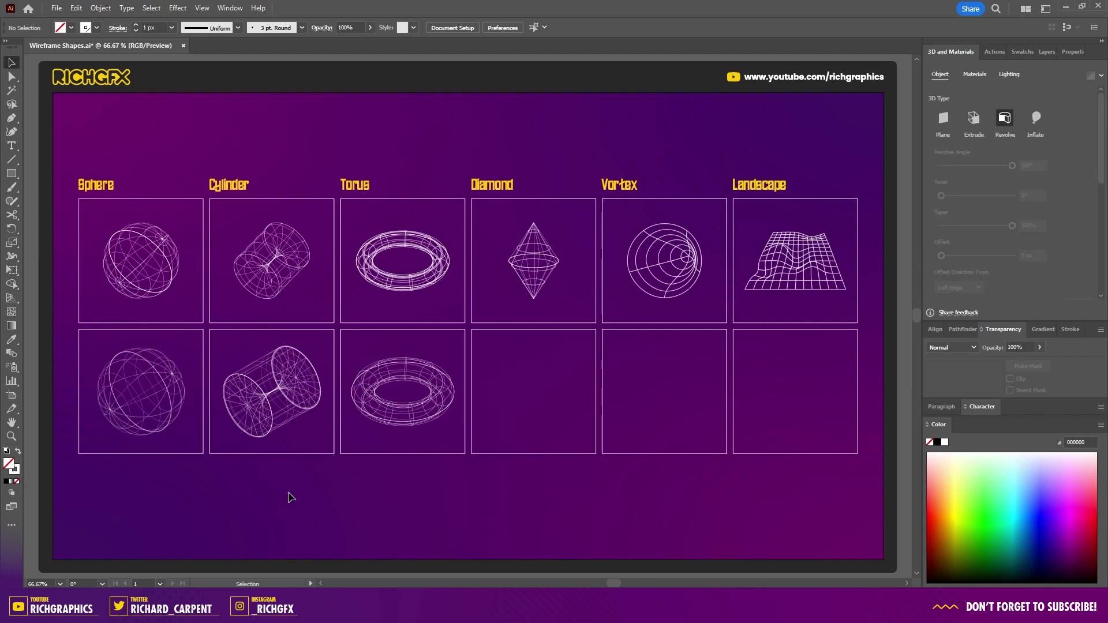
Step: Draw a square in the empty box under Diamond
key("m")
left_click(12, 176)
left_click_drag(528, 382, 600, 388)
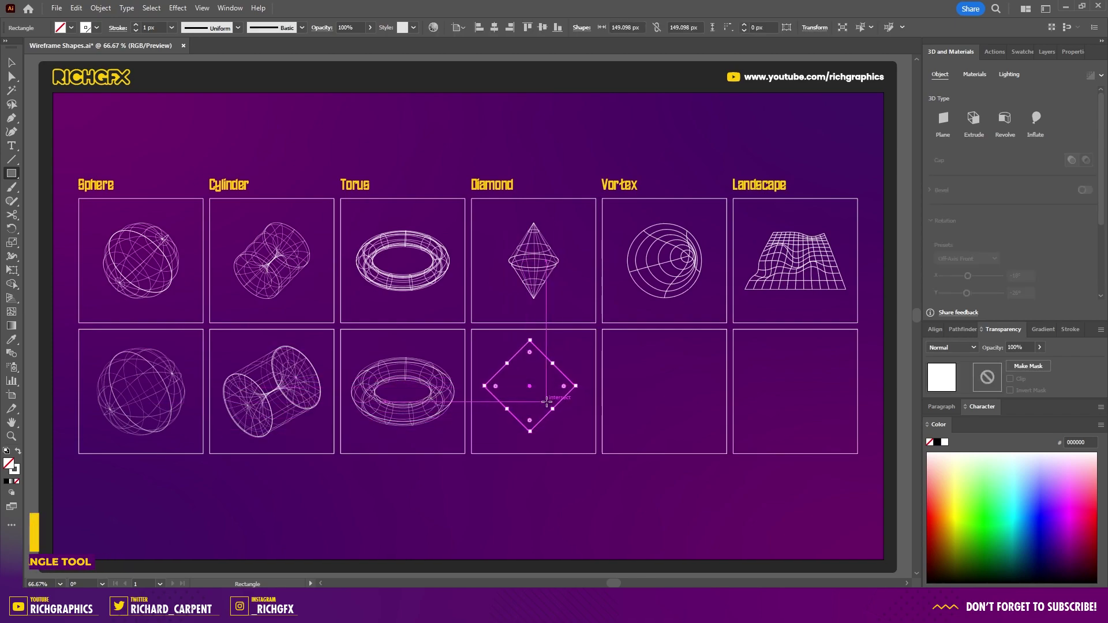
Step: Delete the left corner and nudge the top and bottom points right, leaving a chevron about 65 × 211 px
key("a")
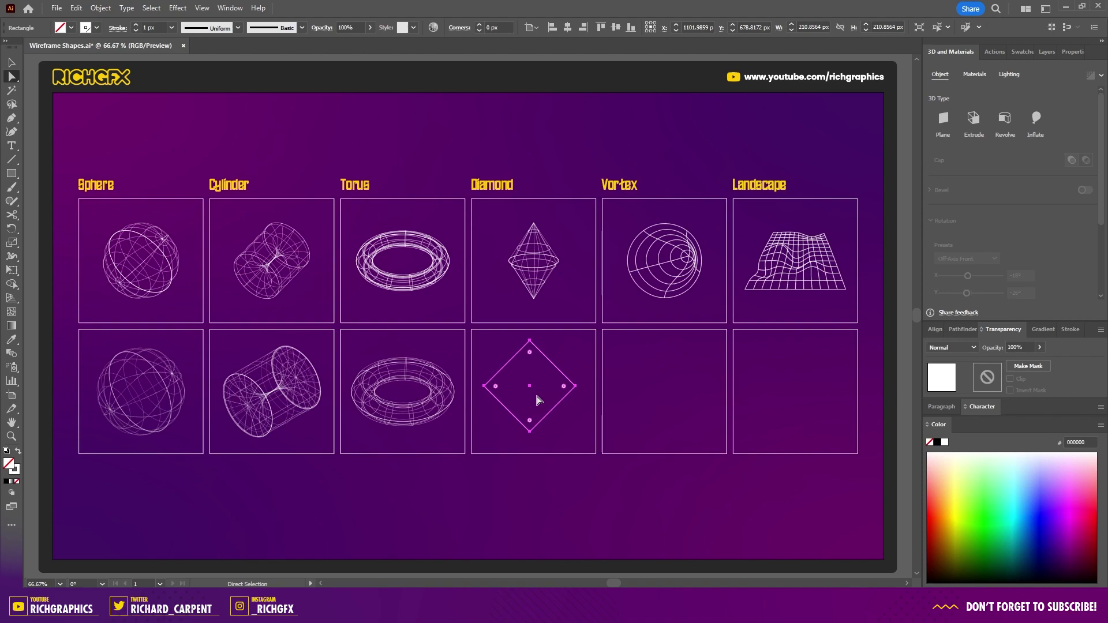
left_click(485, 386)
key("Delete")
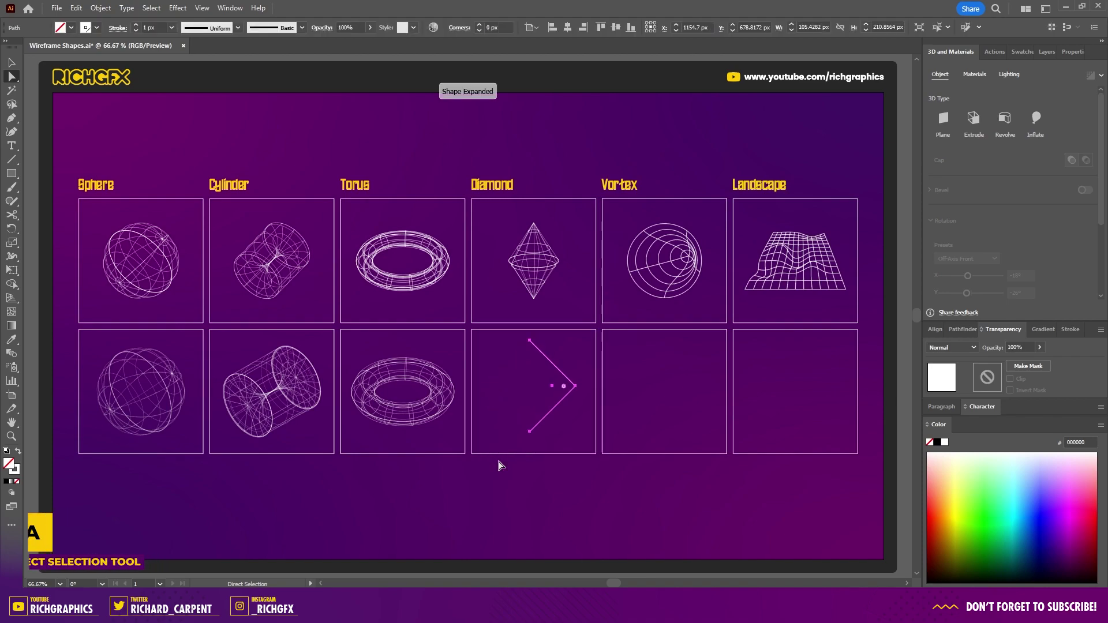
scroll(500, 462, "right", 1)
left_click(516, 340)
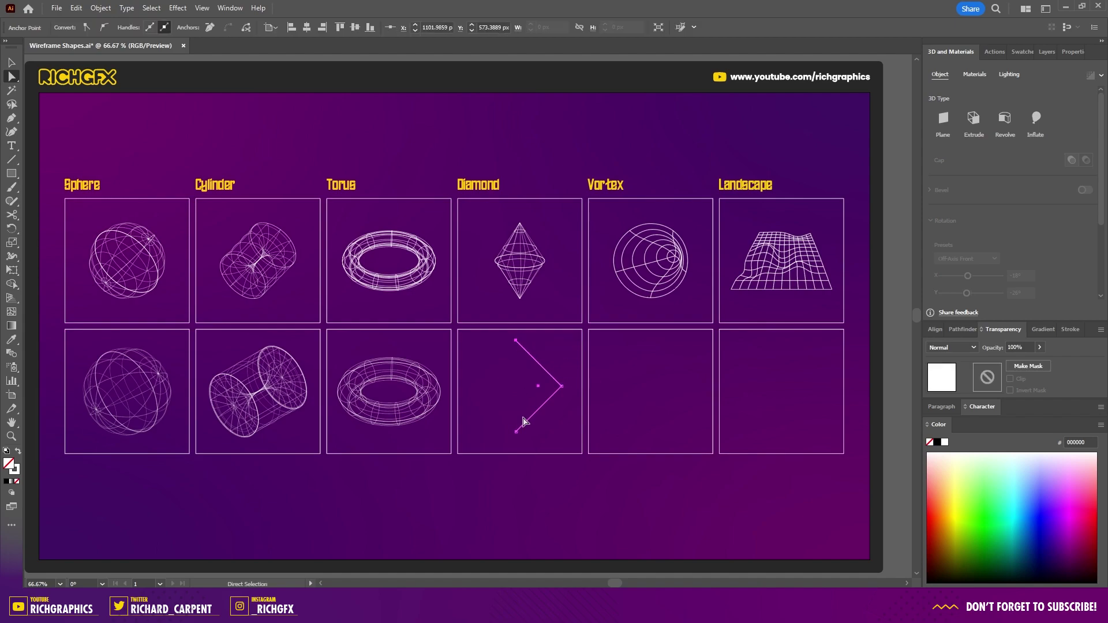
key("shift+Right")
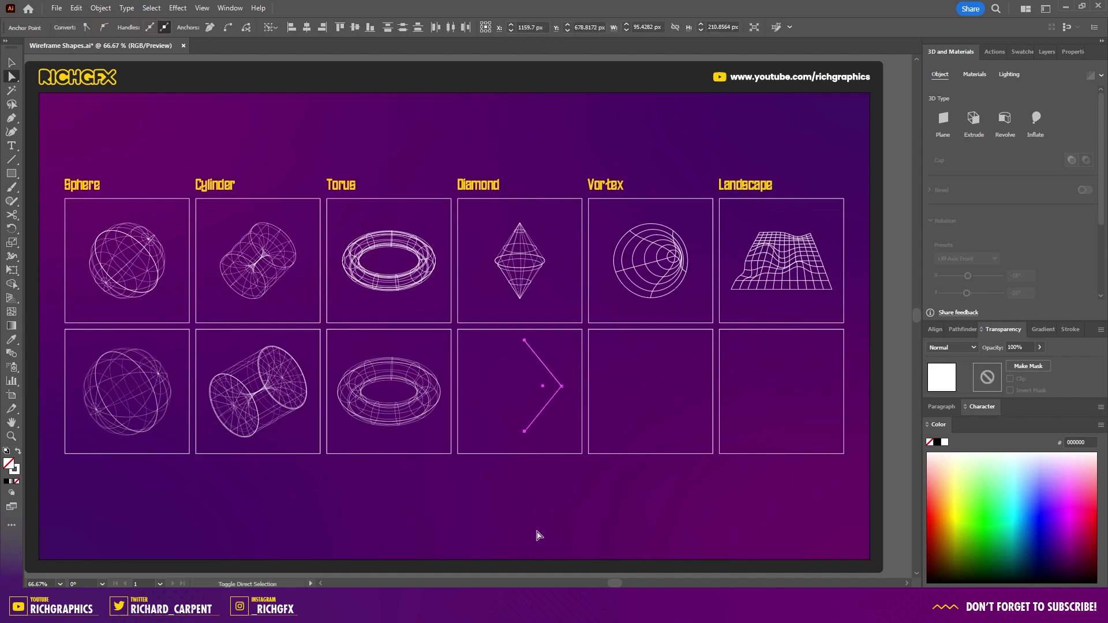
key("shift+Right")
key("shift+Right")
key("v")
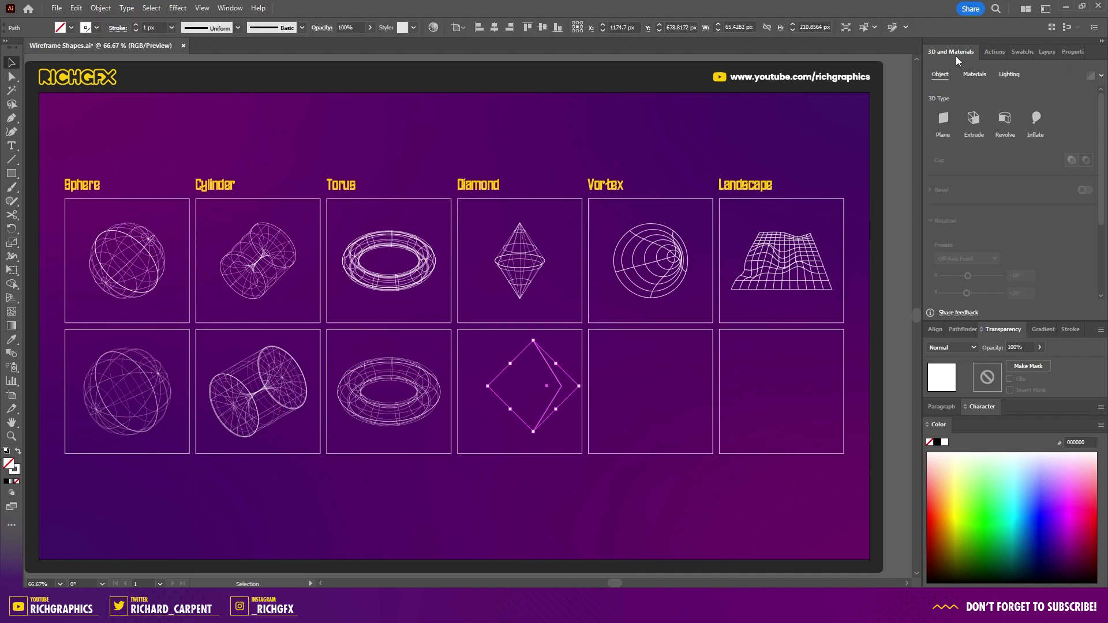
Step: Revolve the chevron into a wireframe 3D diamond with Isometric Right rotation, then tilt it to a custom angle
left_click(1007, 118)
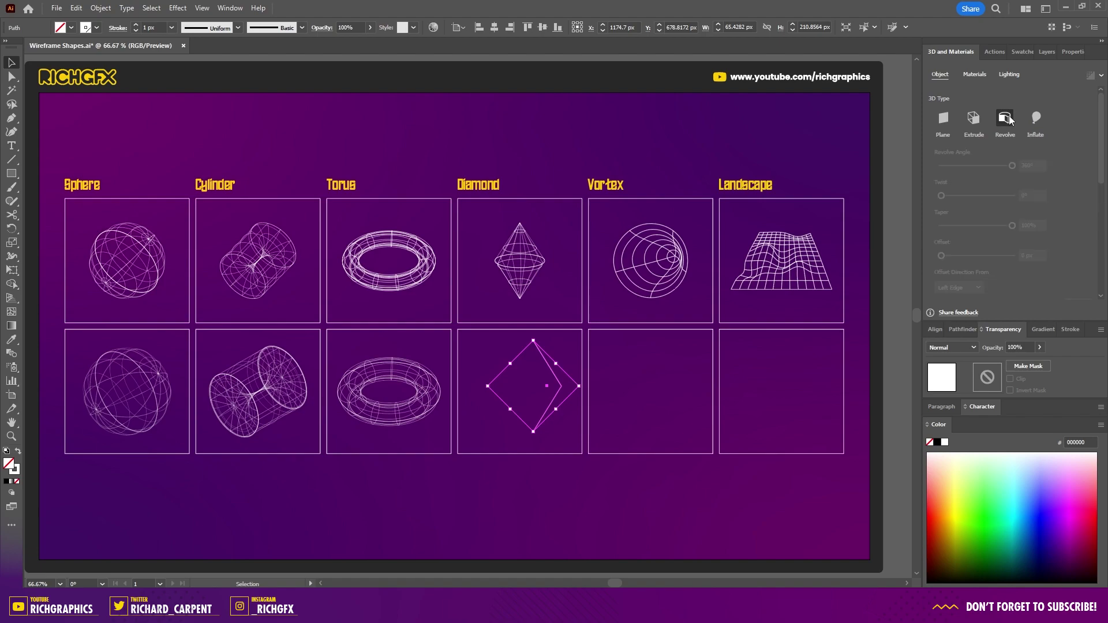
left_click(1090, 76)
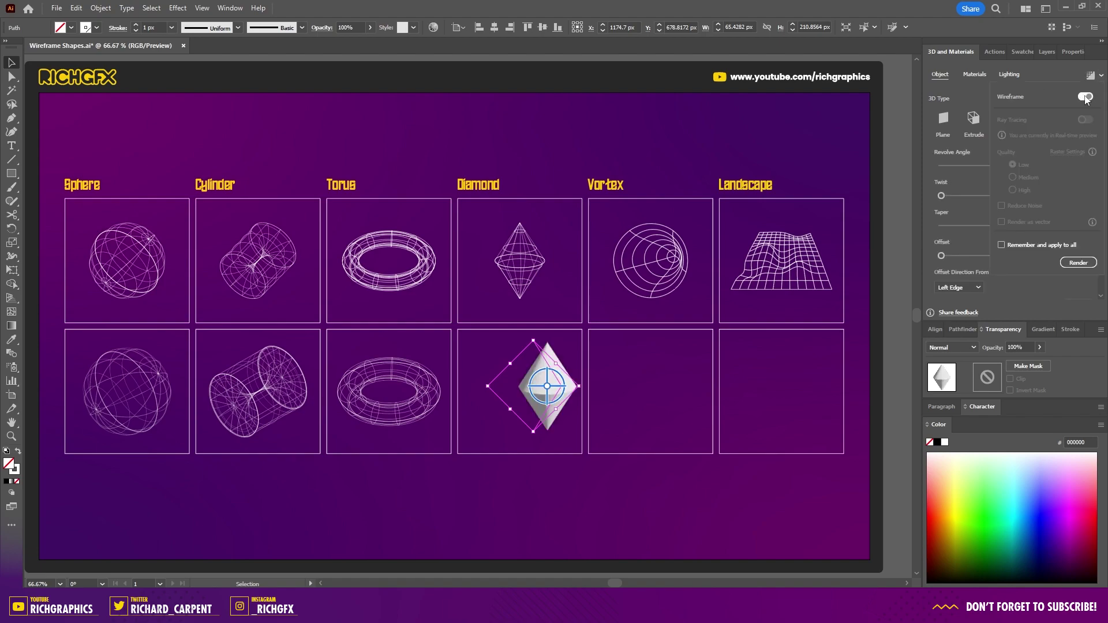
left_click(1078, 264)
scroll(1062, 283, "down", 5)
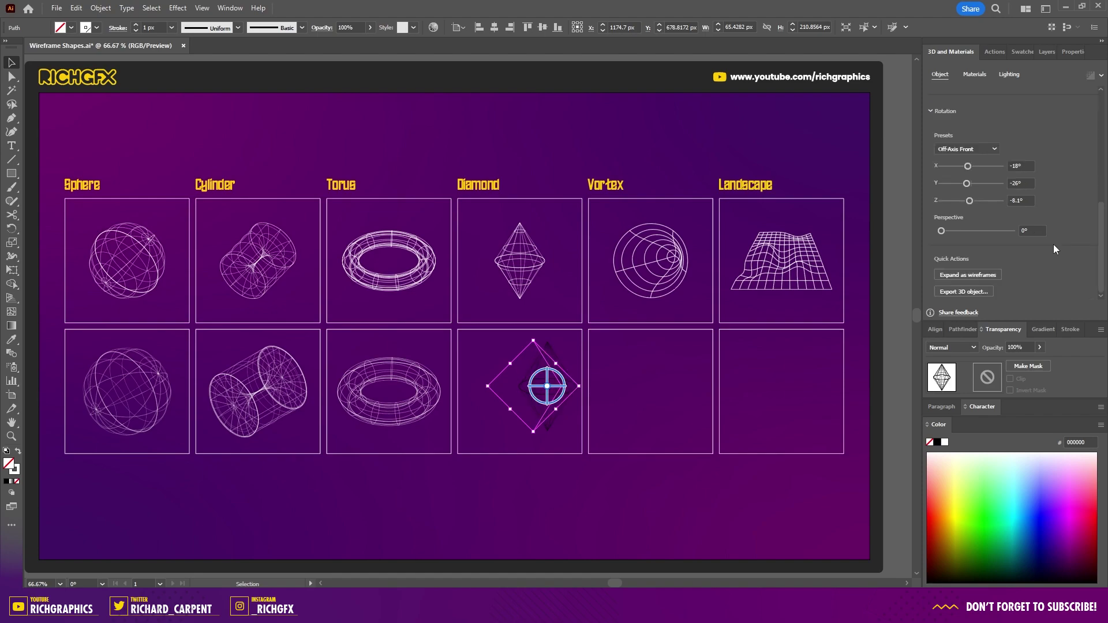
left_click(984, 149)
left_click(992, 325)
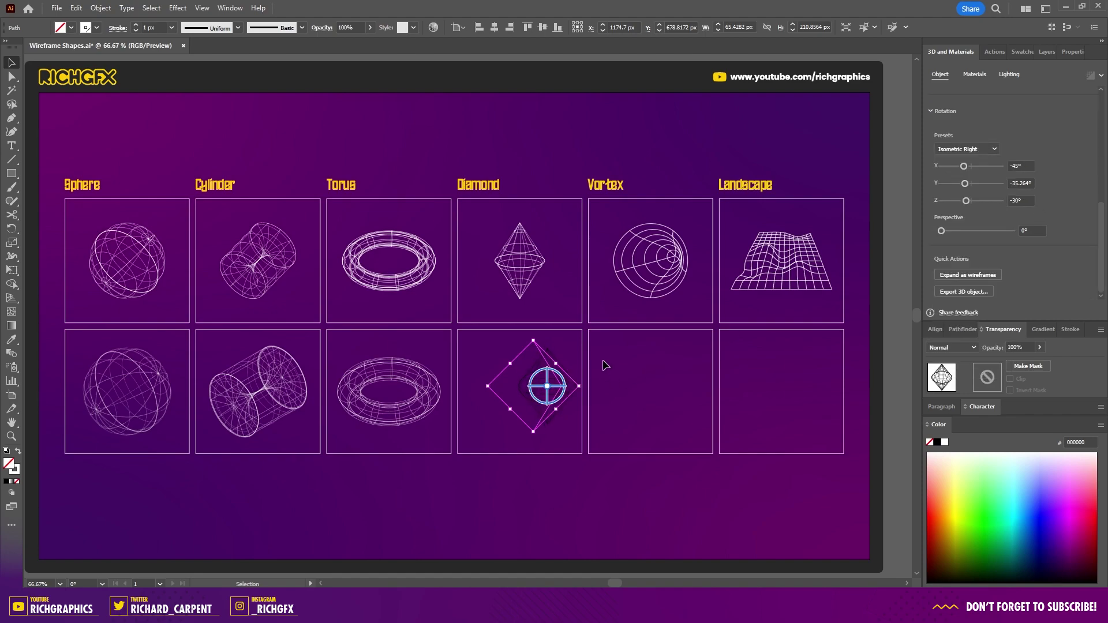
left_click_drag(550, 393, 582, 399)
Step: Expand the 3D diamond's appearance, give it a white stroke, and deselect it
left_click(104, 8)
left_click(132, 171)
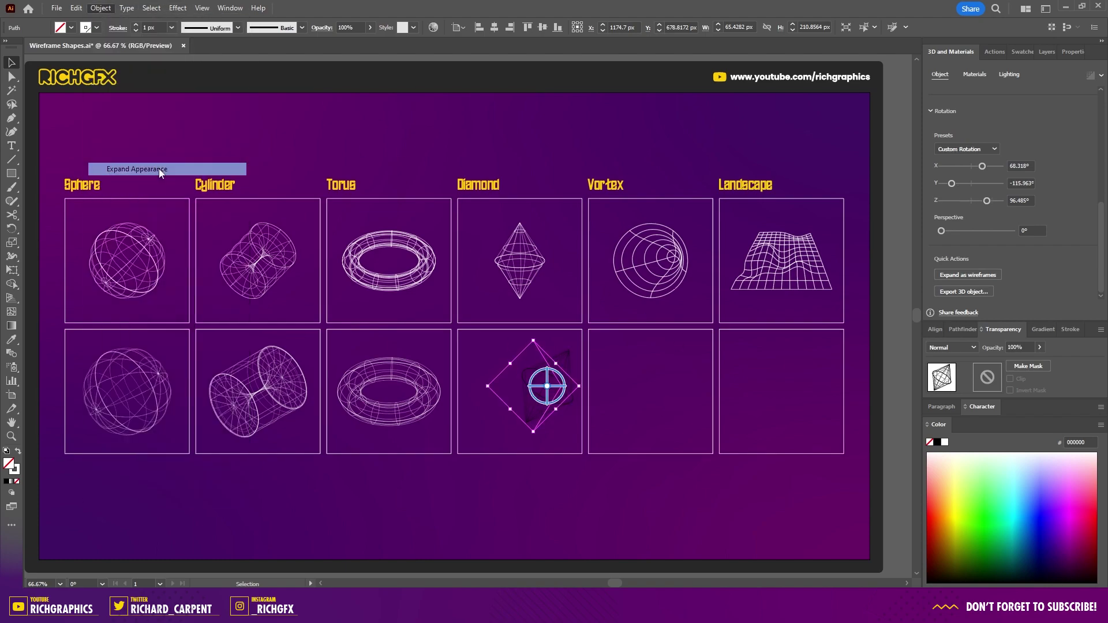
left_click(97, 27)
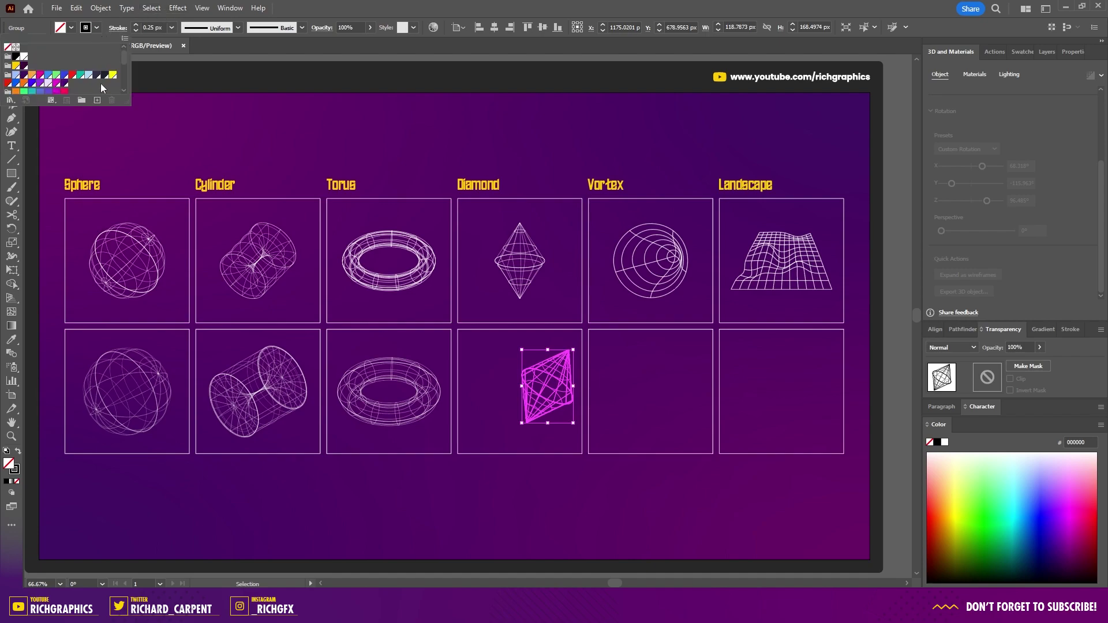
left_click(24, 57)
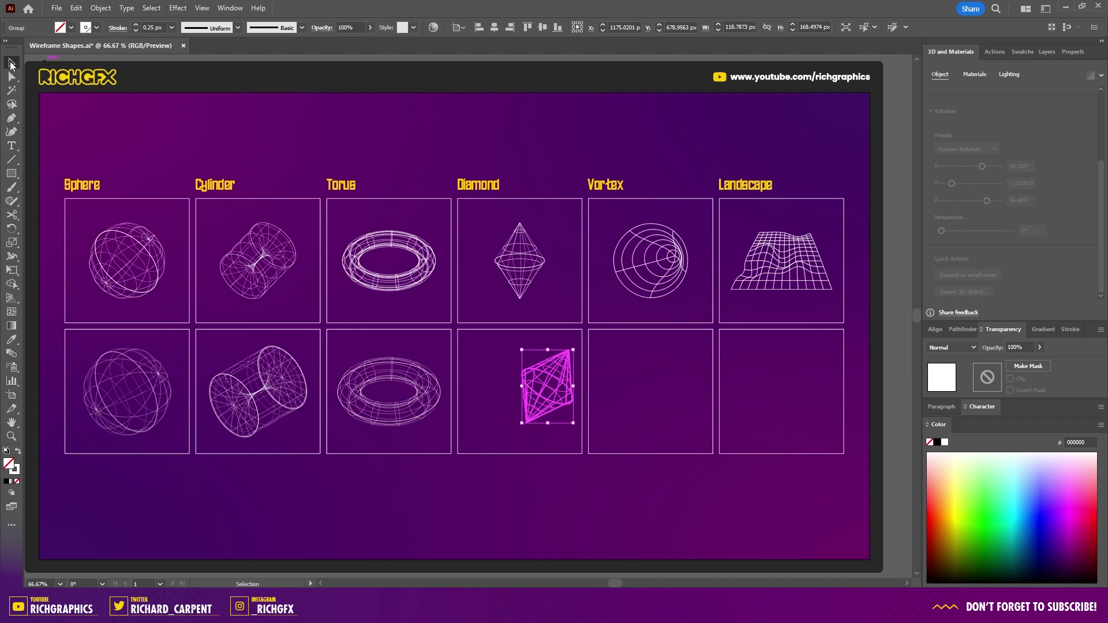
left_click(531, 451)
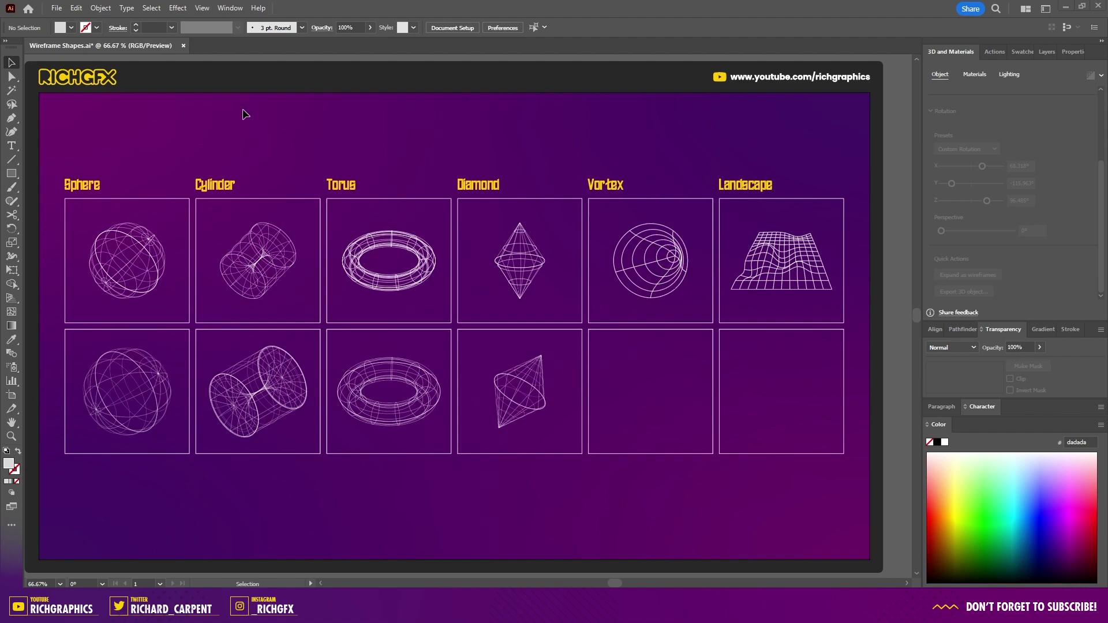
Step: Place a 200.6881 px polar grid with 5 concentric and 5 radial dividers under Vortex
left_click(11, 160)
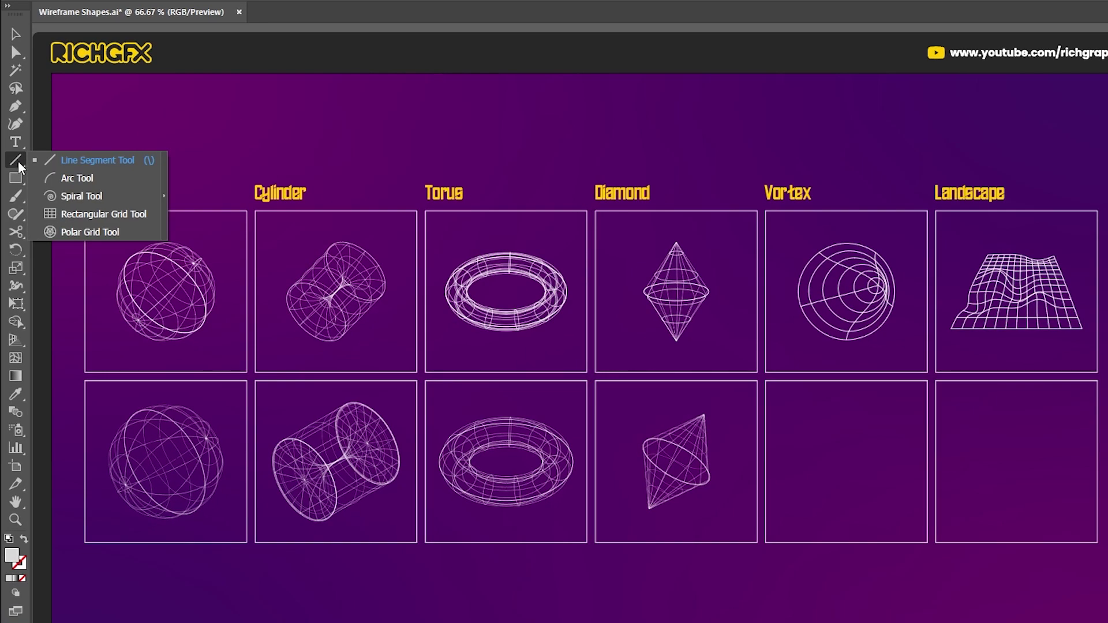
left_click(119, 232)
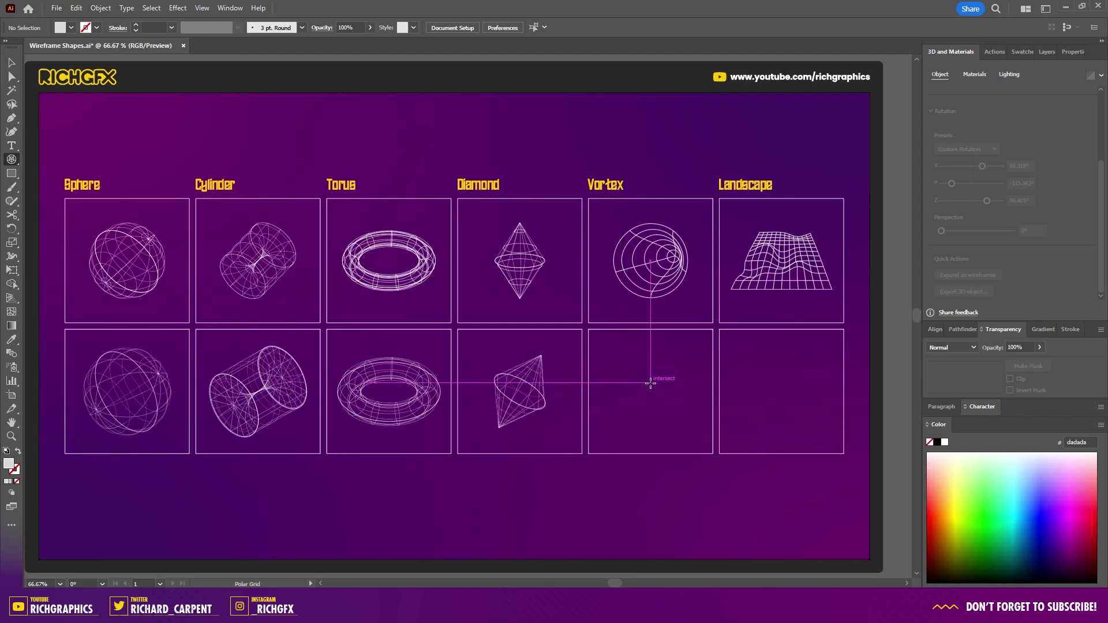
left_click(651, 389)
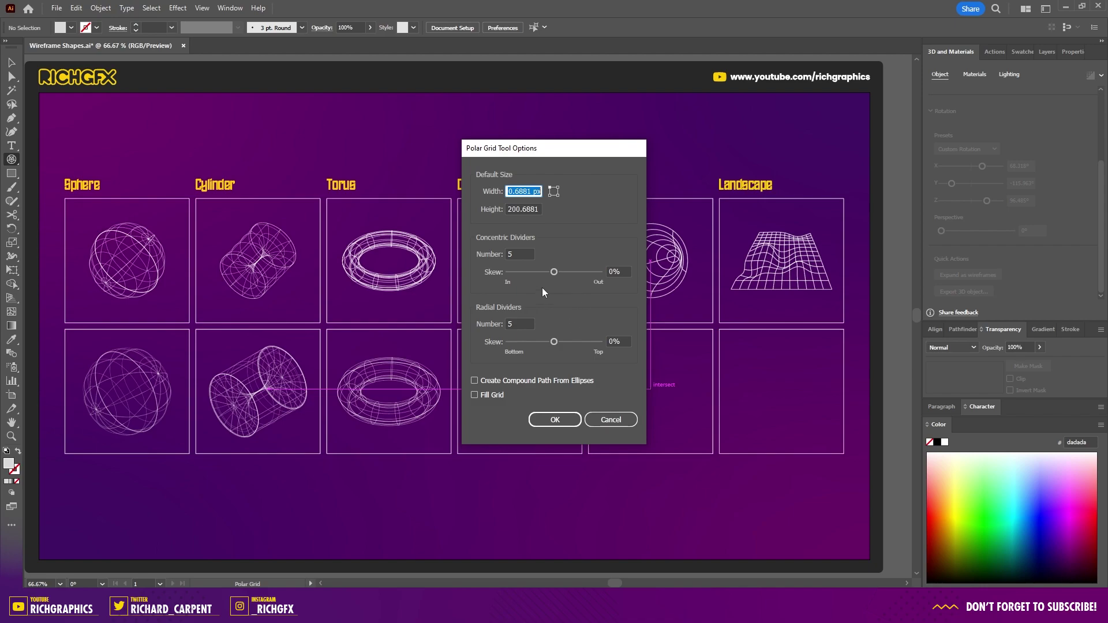
left_click(555, 424)
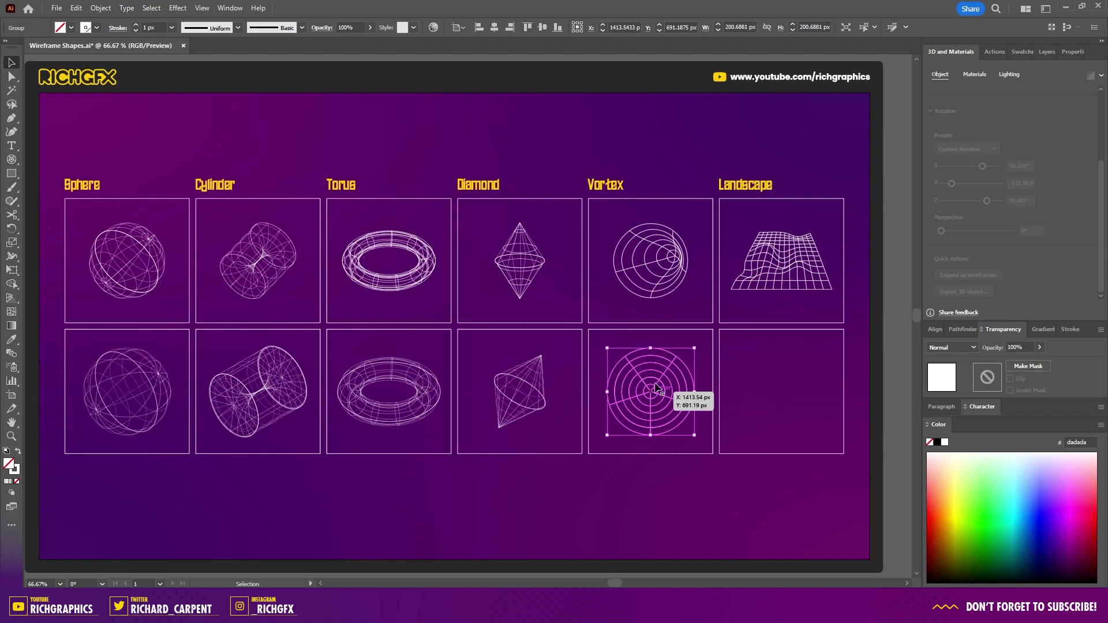
Step: Wrap the polar grid in a mesh envelope with 2 rows and 2 columns
left_click(108, 9)
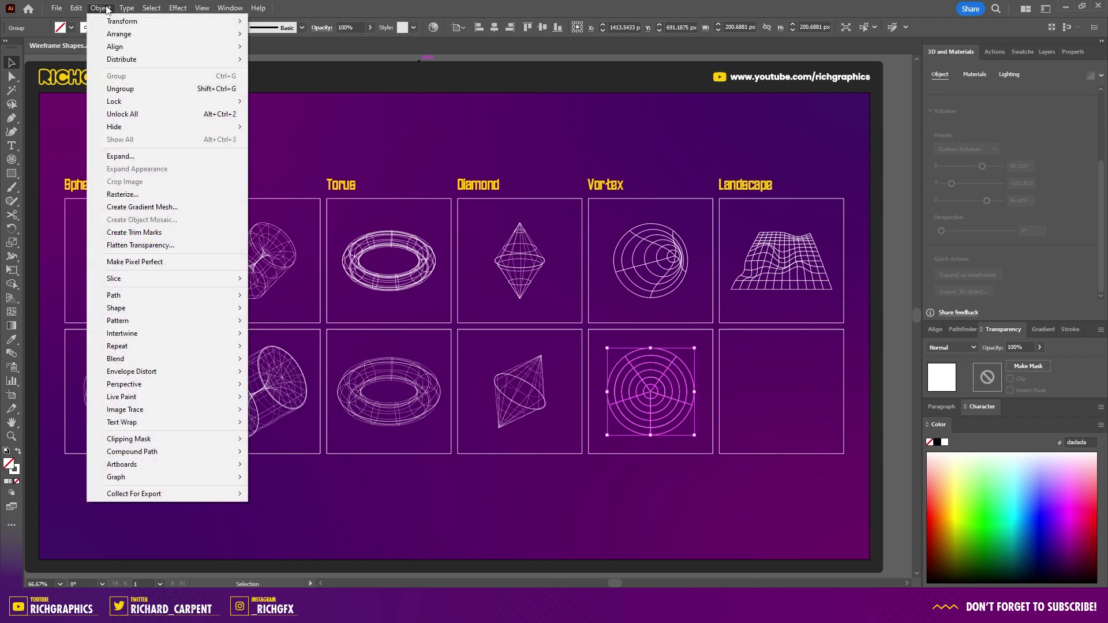
mouse_move(192, 373)
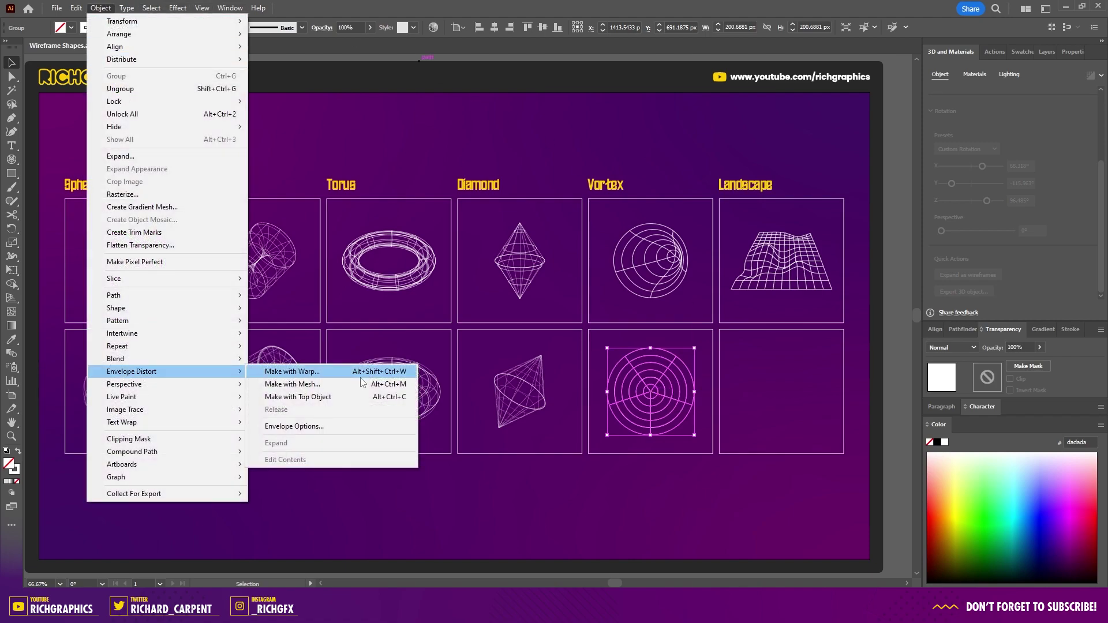
left_click(341, 385)
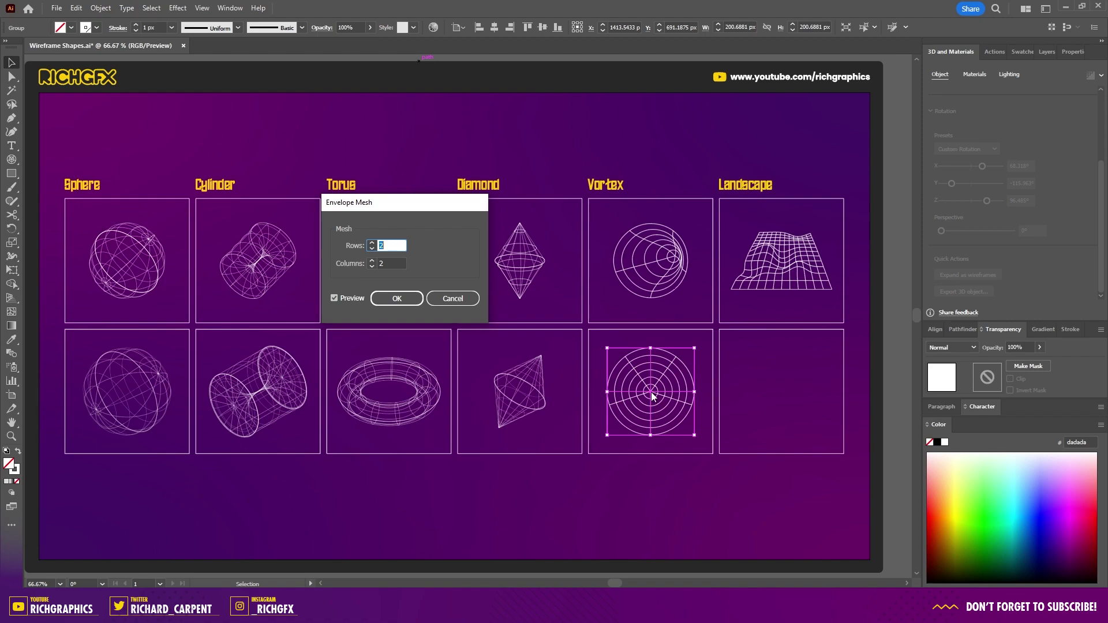
key("Up")
key("Tab")
key("Up")
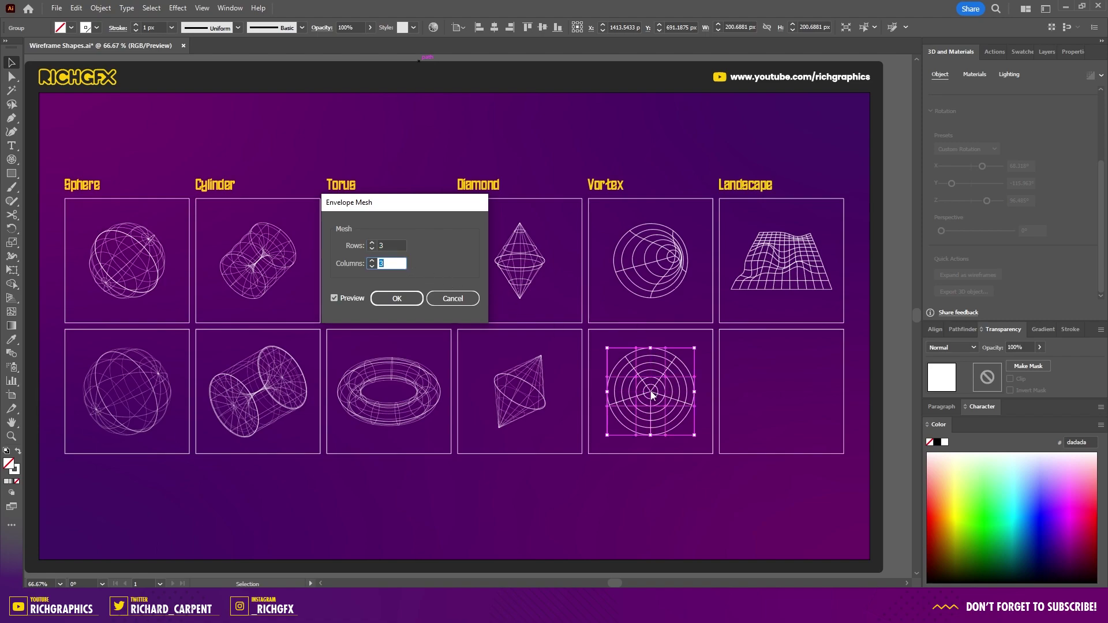
key("shift+Tab")
key("Down")
key("Tab")
left_click(397, 298)
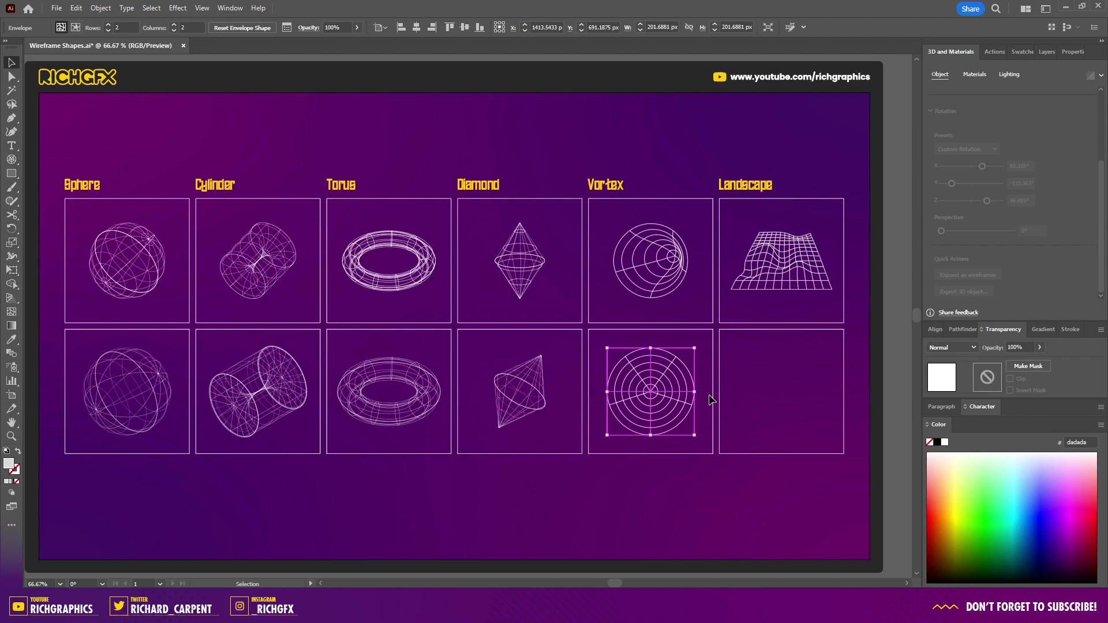
Step: Drag the centre mesh point to the right to swirl the grid into a vortex, then deselect
key("a")
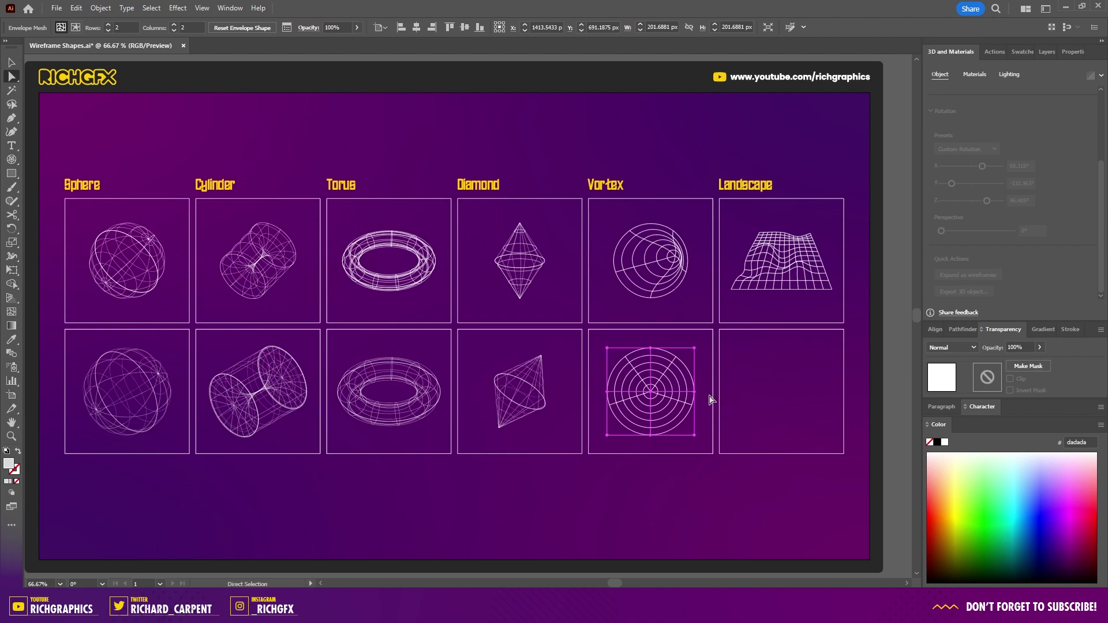
left_click(652, 395)
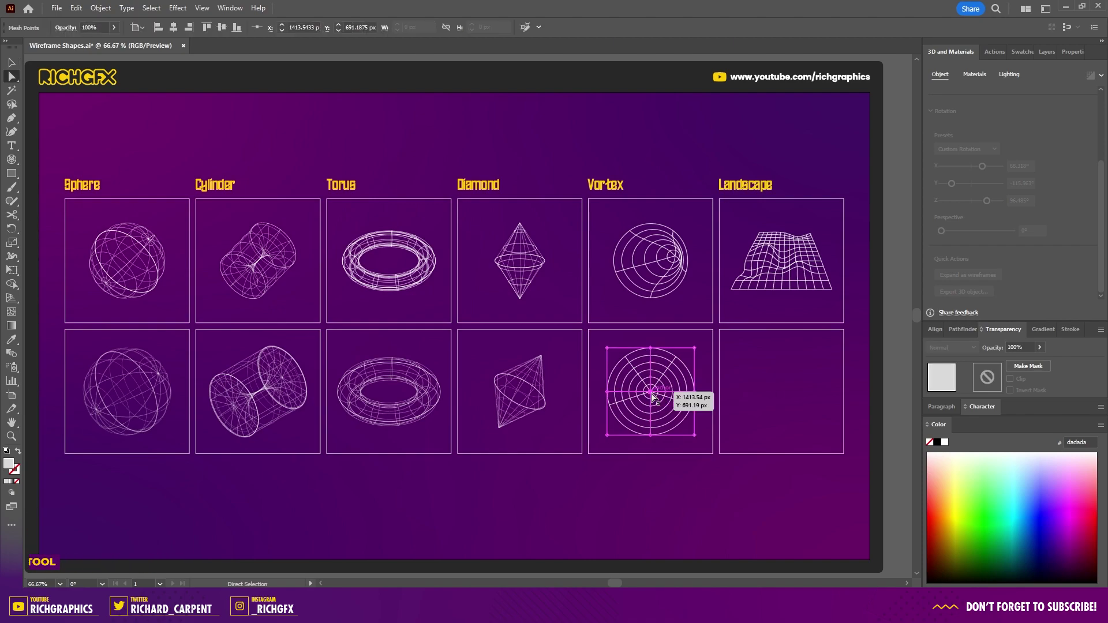
left_click_drag(653, 395, 680, 394)
key("v")
key("ctrl+shift+a")
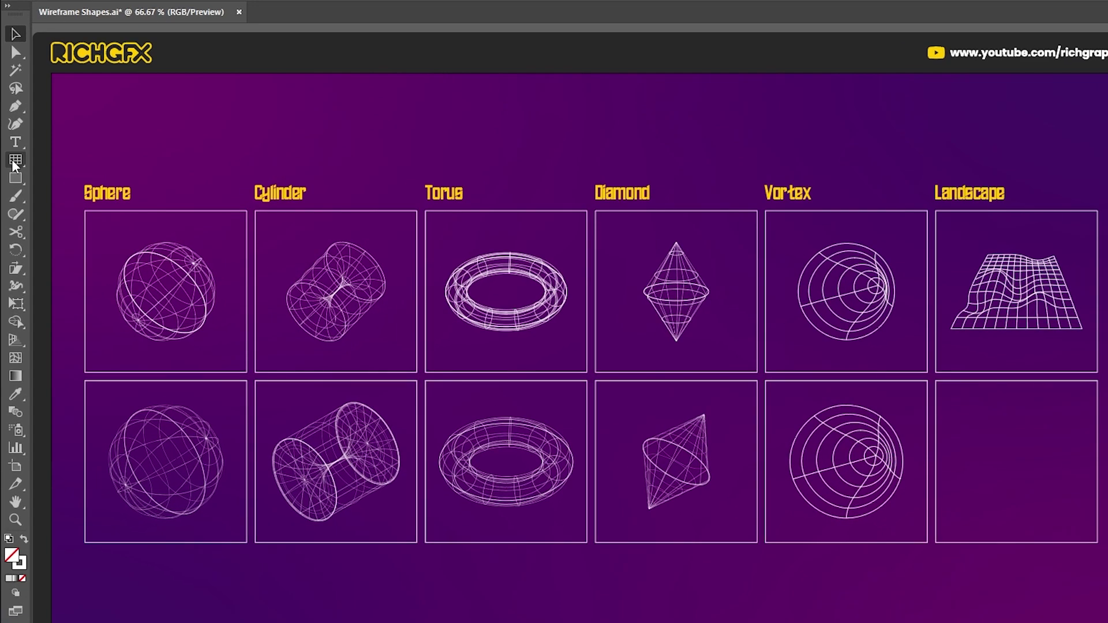
Step: Draw a rectangular grid filling the empty Landscape box
left_click(12, 159)
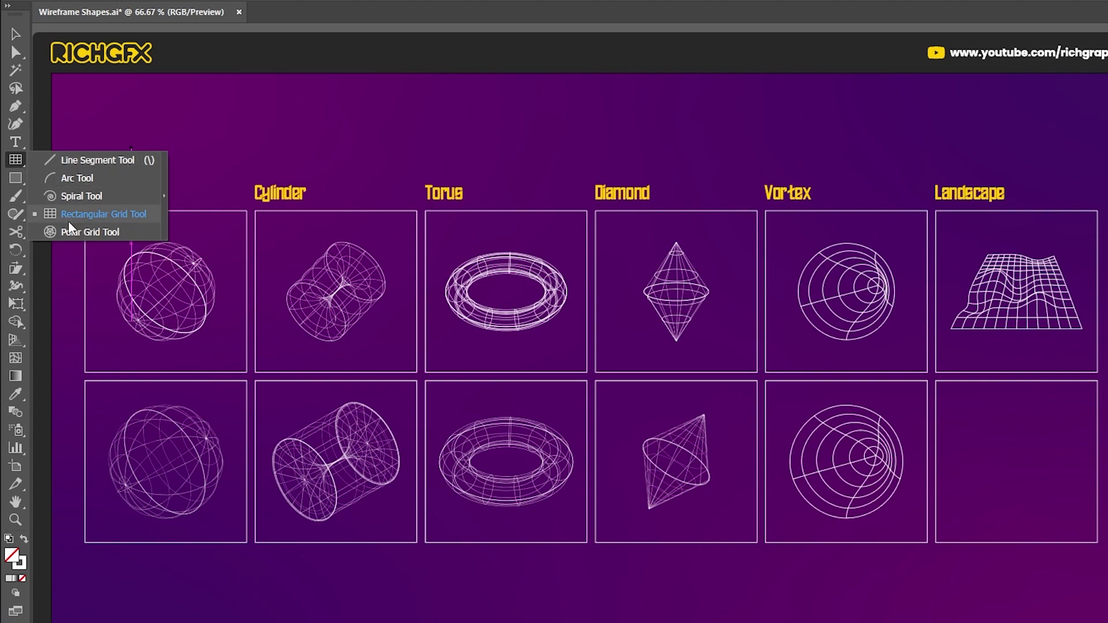
left_click(131, 217)
left_click_drag(962, 409, 1067, 520)
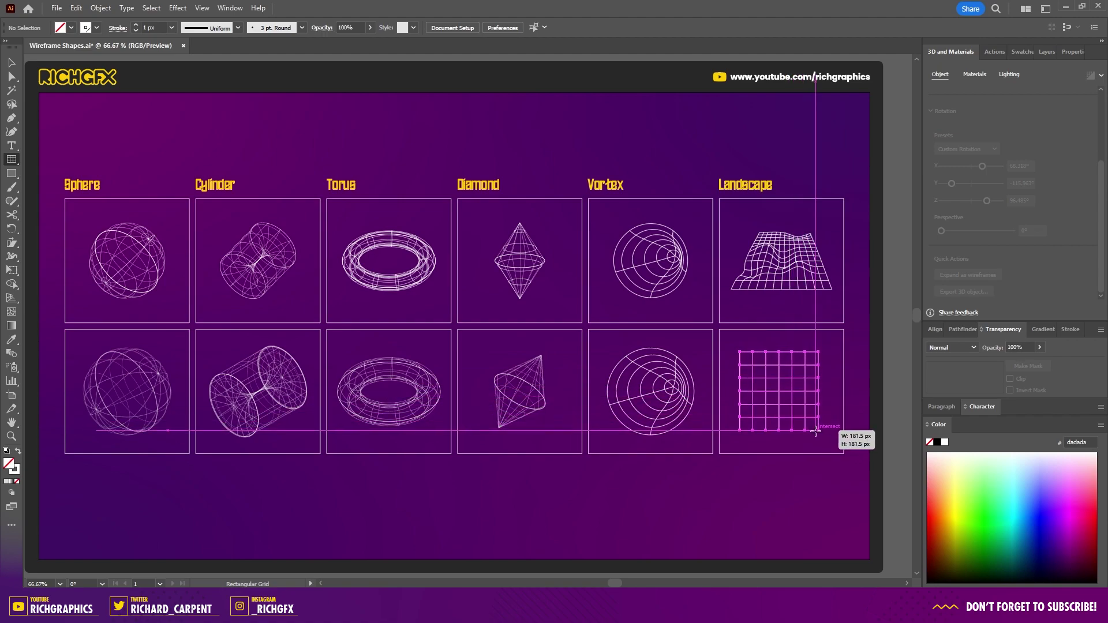
left_click_drag(821, 437, 821, 435)
key("v")
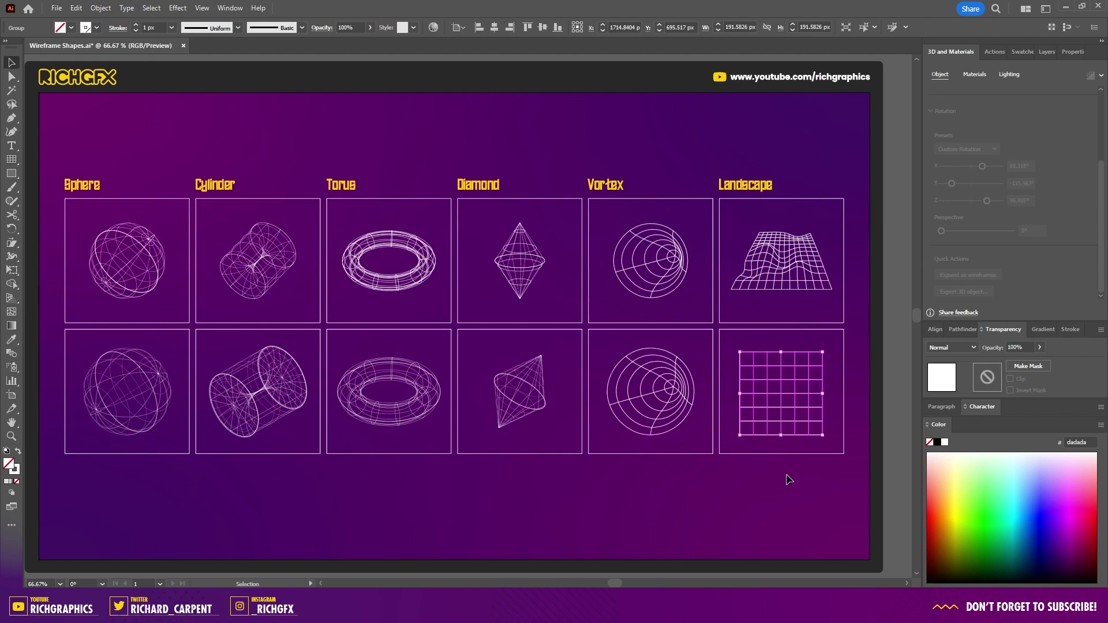
Step: Free-distort the grid's corners into a receding perspective trapezoid about 188 × 115 px
key("e")
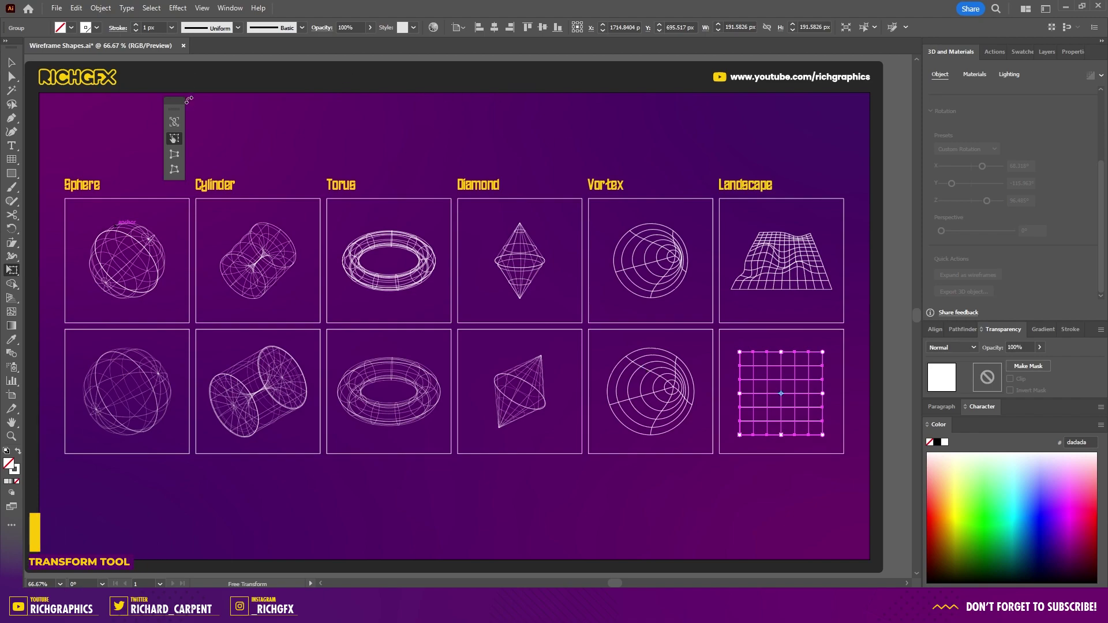
left_click(174, 170)
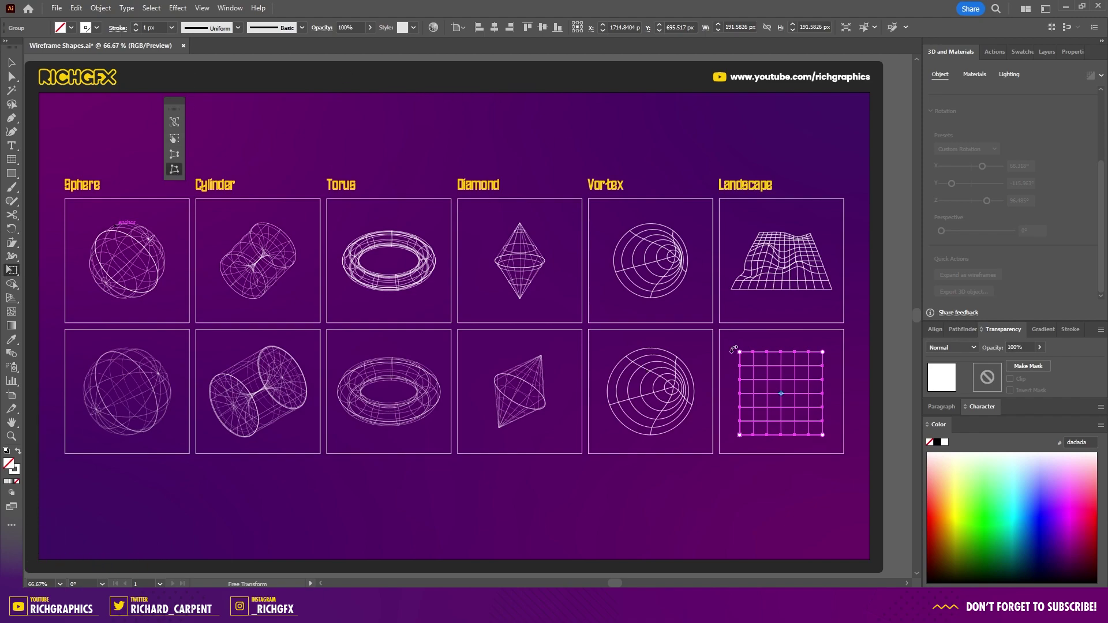
left_click_drag(739, 351, 750, 376)
left_click_drag(823, 351, 808, 376)
left_click_drag(821, 436, 821, 426)
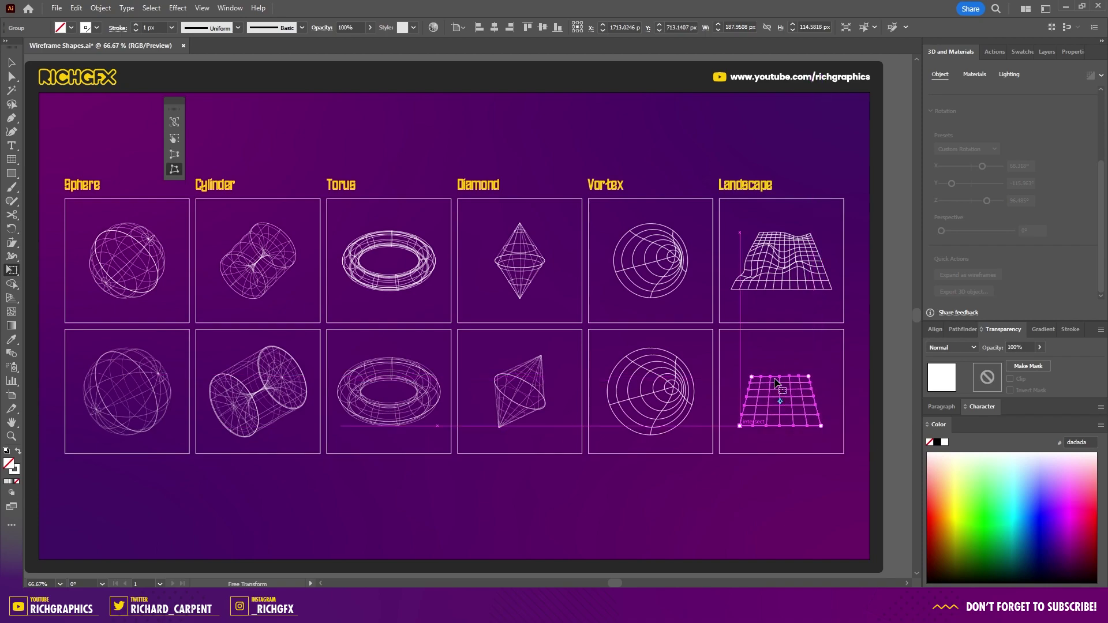
left_click(100, 8)
mouse_move(176, 373)
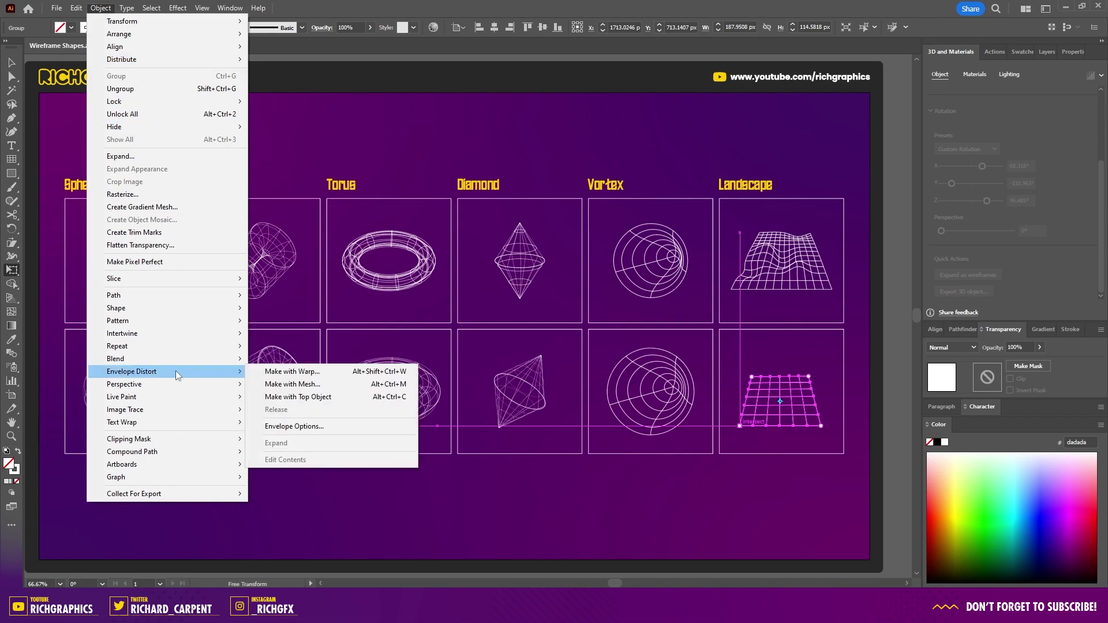
Step: Wrap the perspective grid in a mesh envelope with 8 rows and 8 columns
left_click(334, 383)
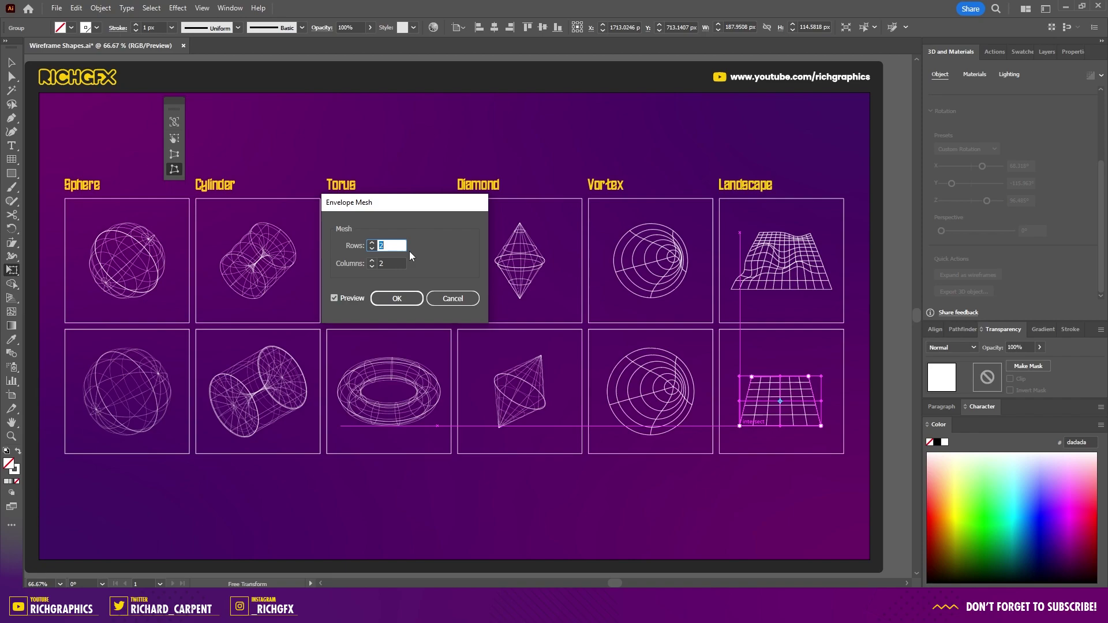
type("8")
key("Tab")
type("8")
key("shift+Tab")
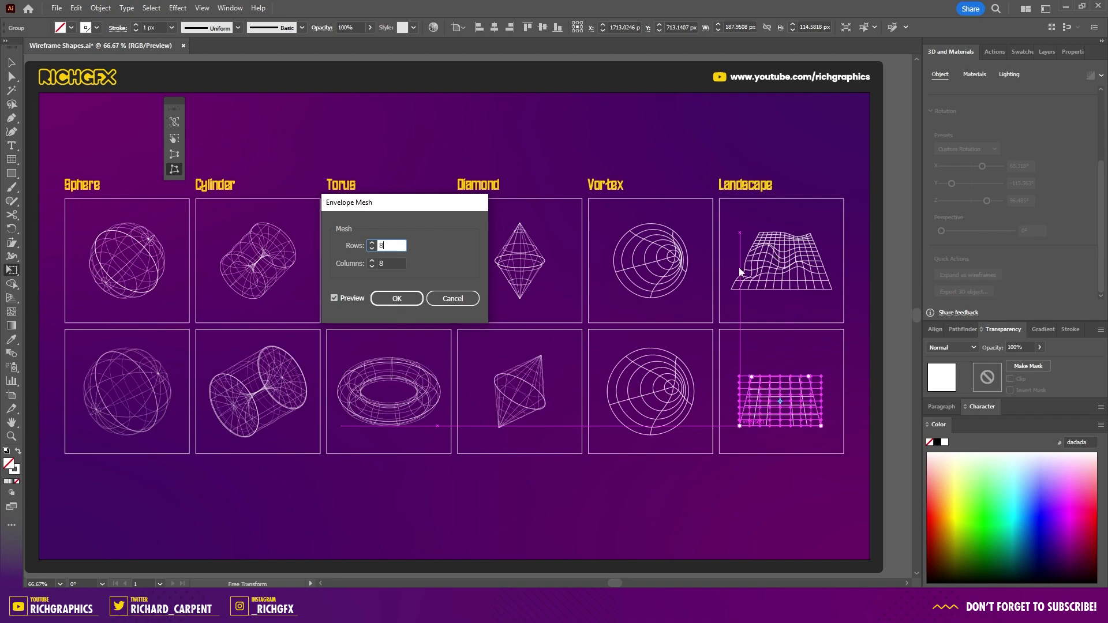
left_click(406, 298)
Step: Pull a mesh point upward into a hilly peak, then deselect
key("a")
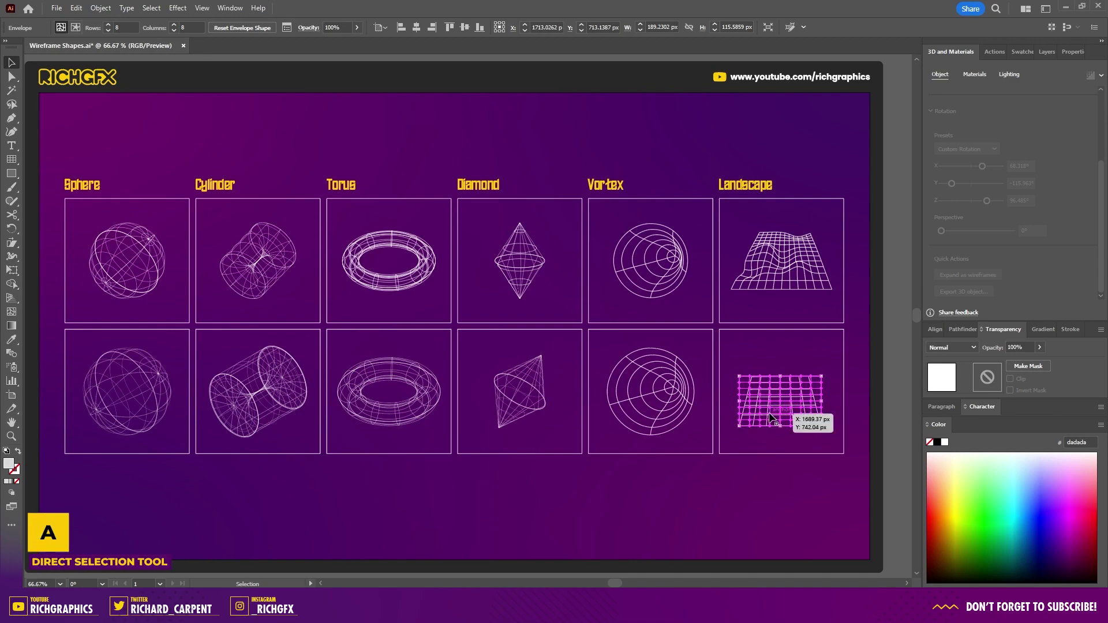
left_click(11, 77)
left_click_drag(782, 397, 818, 366)
key("v")
key("ctrl+shift+a")
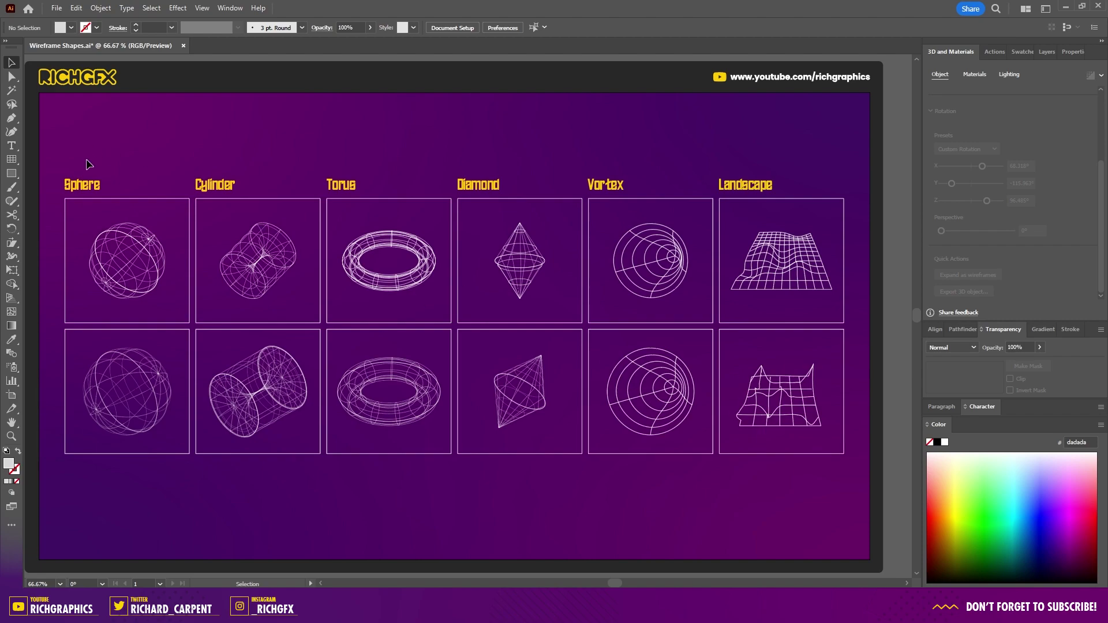
left_click(11, 160)
left_click(704, 485)
double_click(514, 254)
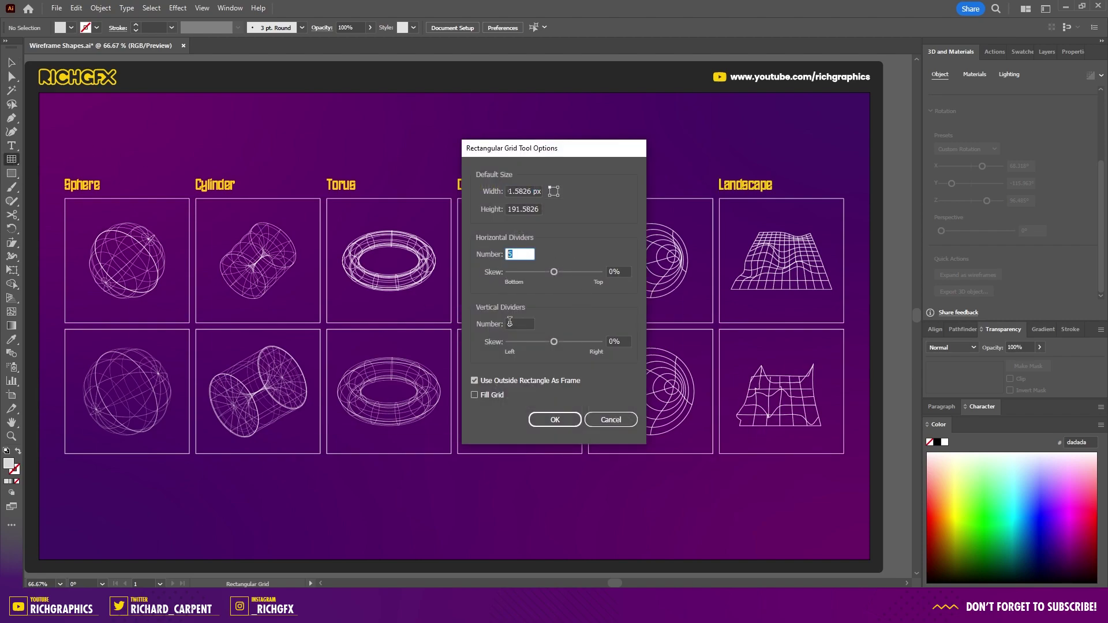
left_click(609, 419)
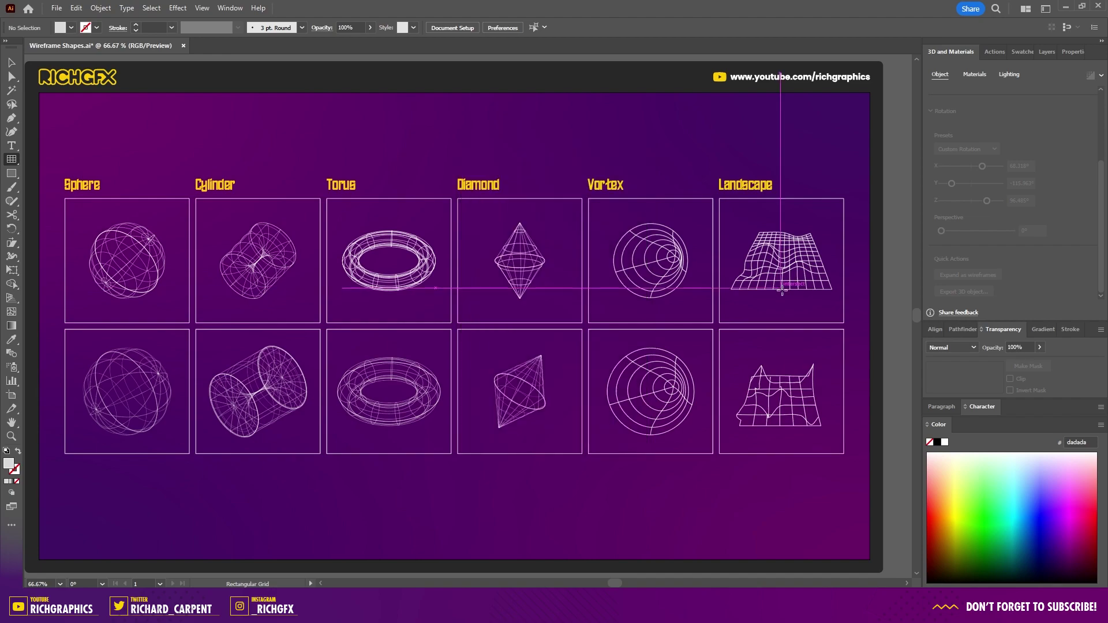